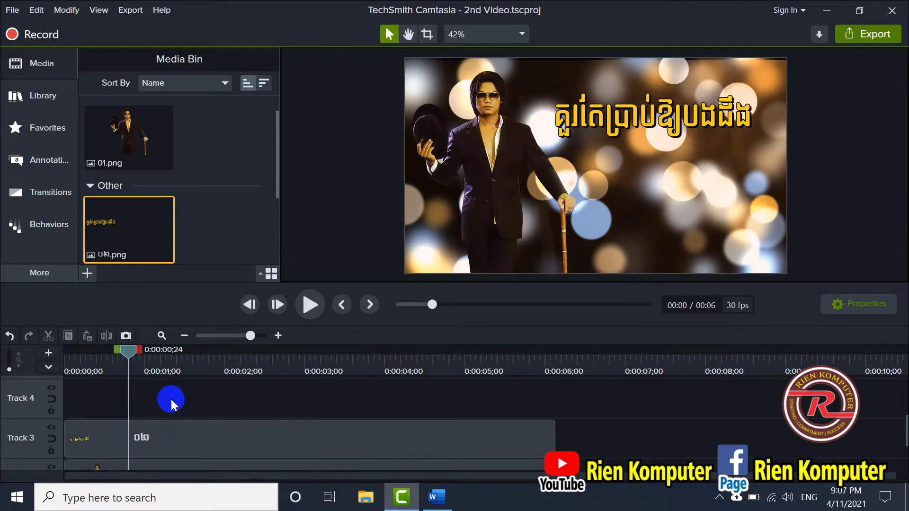
- Examine the existing background, image and title clips on Tracks 1 to 3 and the preview around 0:00:01;17
{"action": "scroll", "coordinate": [171, 399], "scroll_direction": "down", "scroll_amount": 1}
{"action": "scroll", "coordinate": [186, 427], "scroll_direction": "down", "scroll_amount": 1}
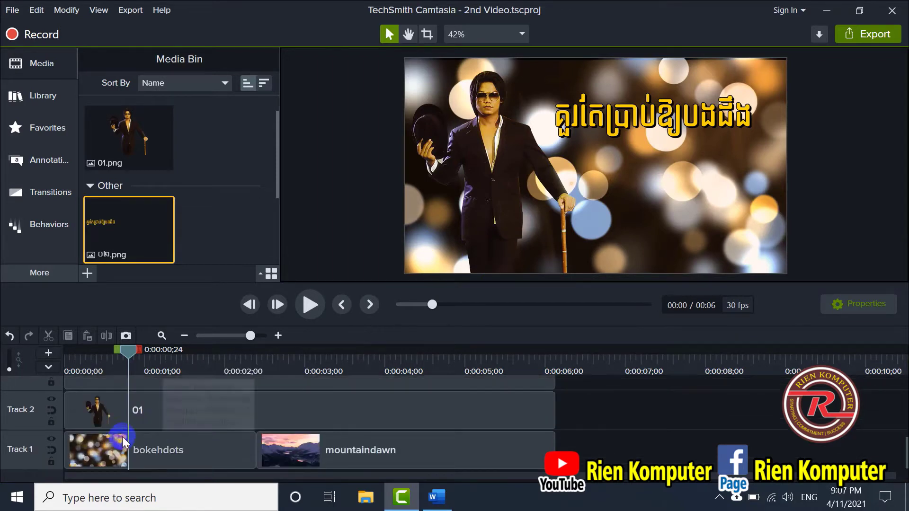
{"action": "left_click", "coordinate": [208, 447]}
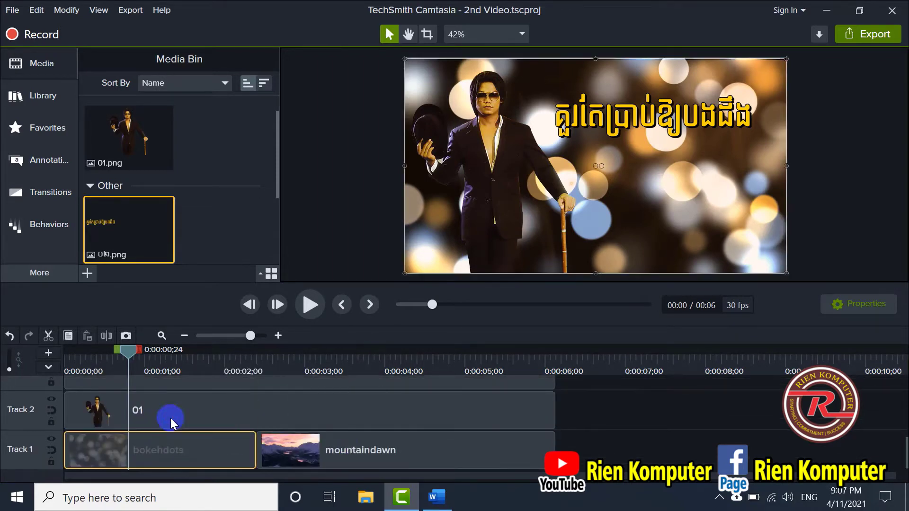
{"action": "left_click_drag", "start_coordinate": [128, 350], "coordinate": [193, 379]}
{"action": "scroll", "coordinate": [220, 424], "scroll_direction": "up", "scroll_amount": 1}
{"action": "left_click", "coordinate": [223, 433]}
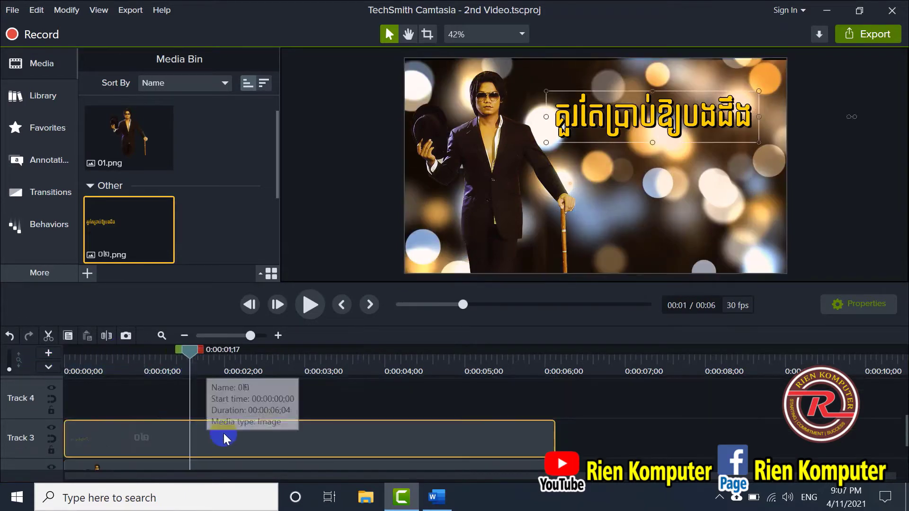
{"action": "scroll", "coordinate": [223, 433], "scroll_direction": "down", "scroll_amount": 1}
{"action": "left_click_drag", "start_coordinate": [264, 439], "coordinate": [235, 438]}
{"action": "scroll", "coordinate": [231, 393], "scroll_direction": "up", "scroll_amount": 3}
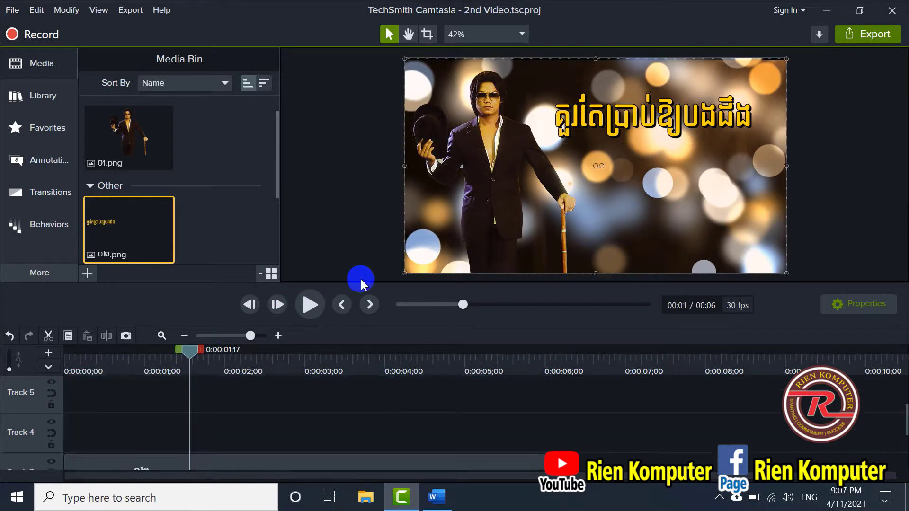
- Add a white filled rectangle at the start of Track 4, match its length to the clips below, and place it in the video's bottom-left corner
{"action": "left_click", "coordinate": [48, 162]}
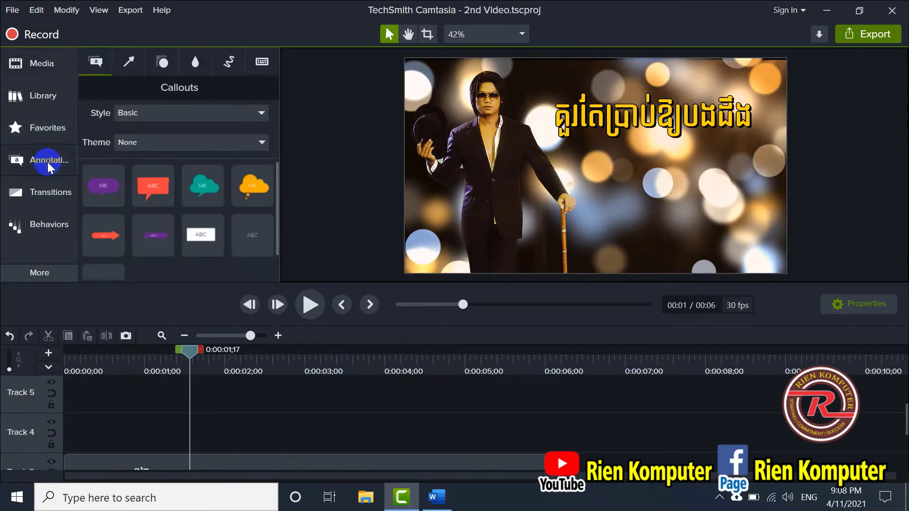
{"action": "left_click", "coordinate": [158, 66]}
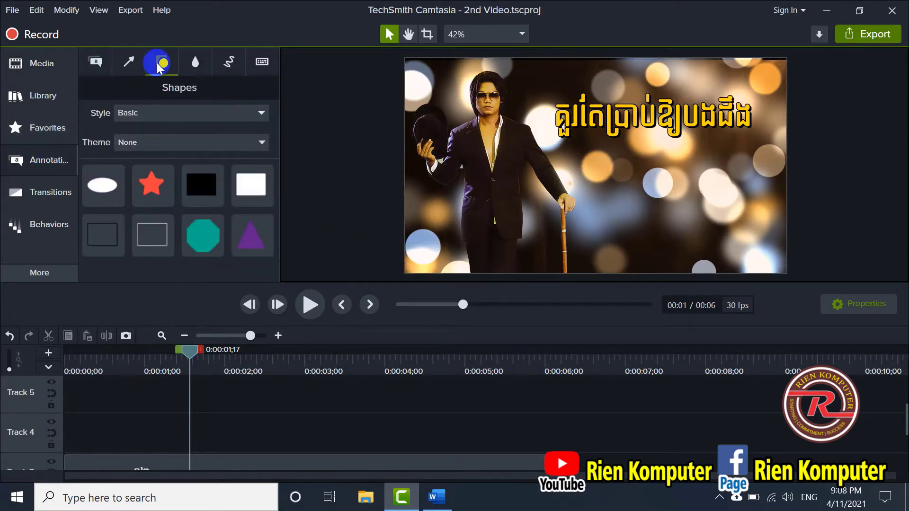
{"action": "left_click_drag", "start_coordinate": [242, 190], "coordinate": [240, 226]}
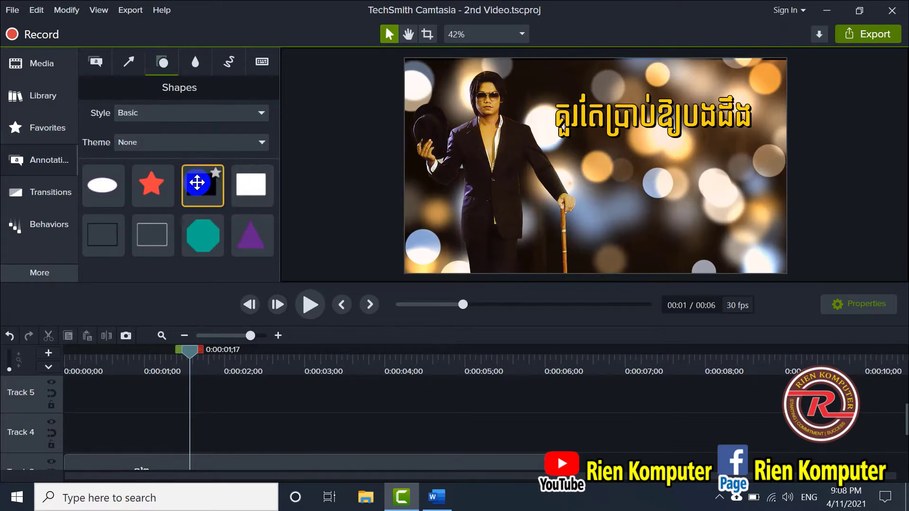
{"action": "left_click_drag", "start_coordinate": [248, 188], "coordinate": [122, 430]}
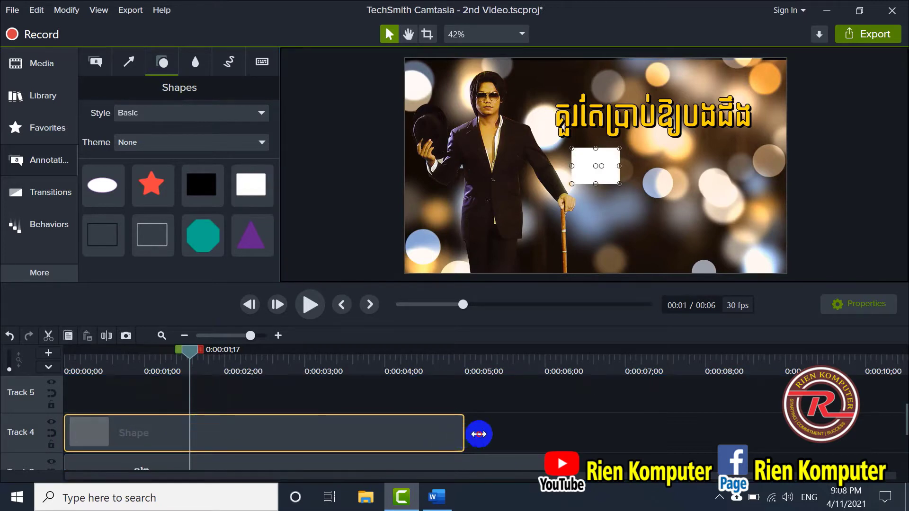
{"action": "left_click_drag", "start_coordinate": [478, 434], "coordinate": [554, 435]}
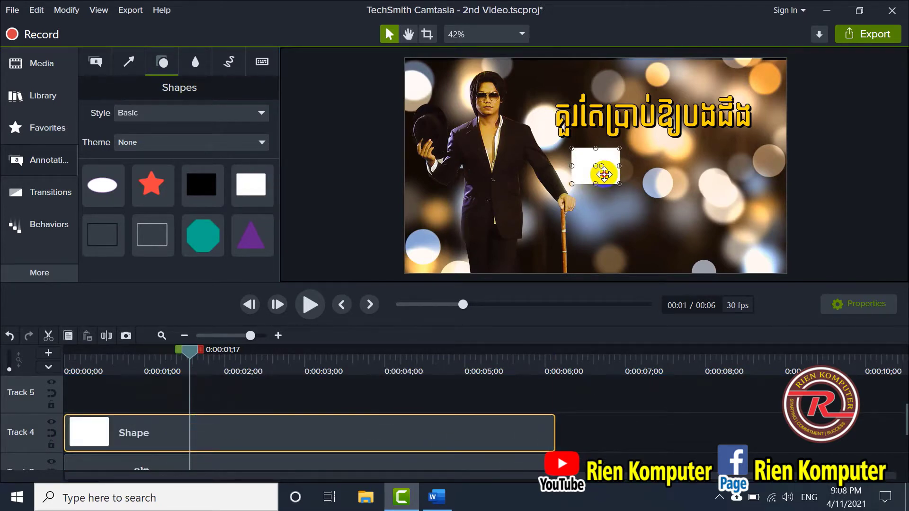
{"action": "left_click_drag", "start_coordinate": [603, 175], "coordinate": [436, 264]}
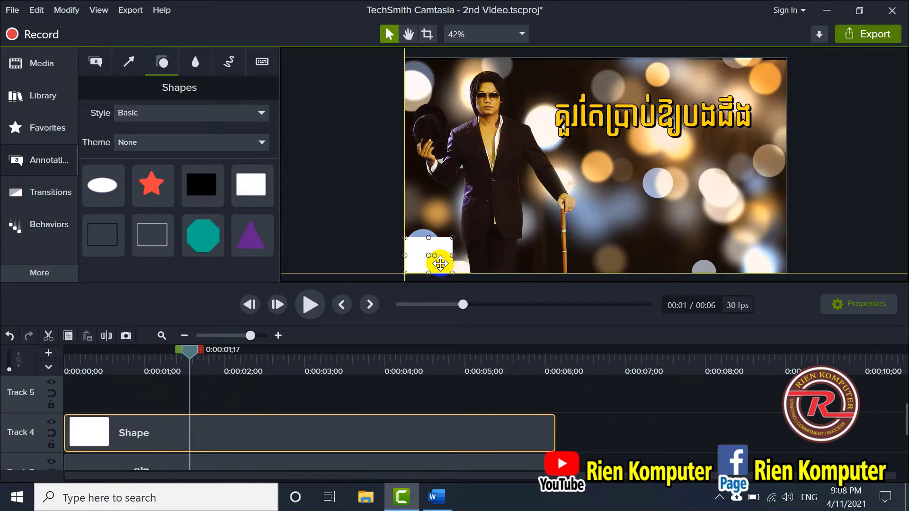
- Set the corner rectangle's solid fill to dark blue #03325E
{"action": "left_click", "coordinate": [868, 306]}
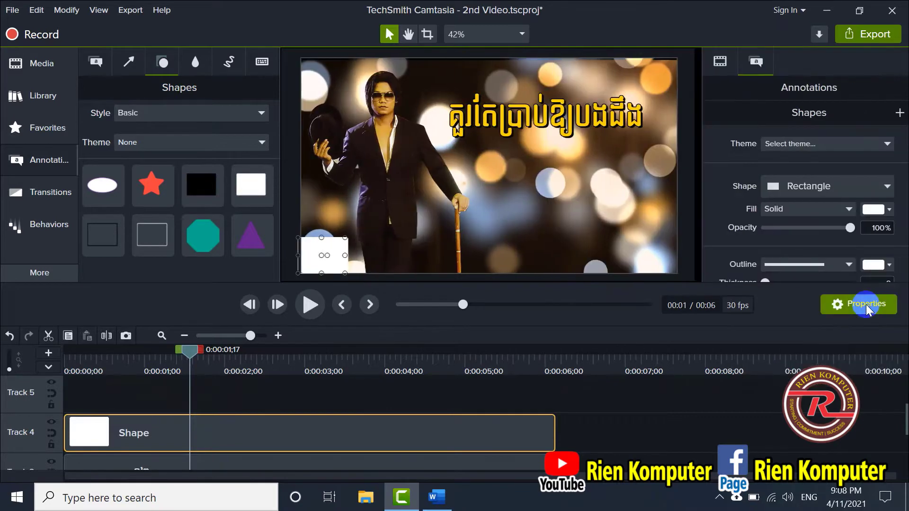
{"action": "left_click", "coordinate": [881, 211]}
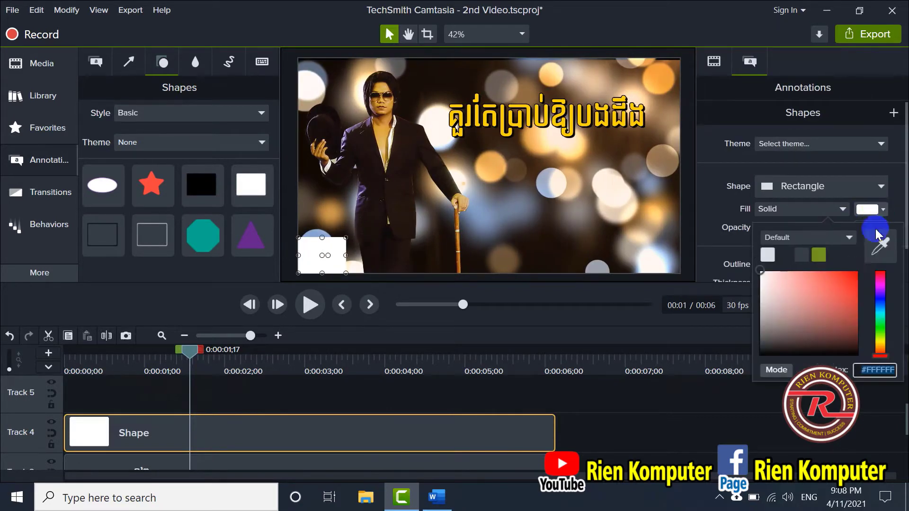
{"action": "left_click", "coordinate": [881, 297]}
{"action": "left_click", "coordinate": [855, 323]}
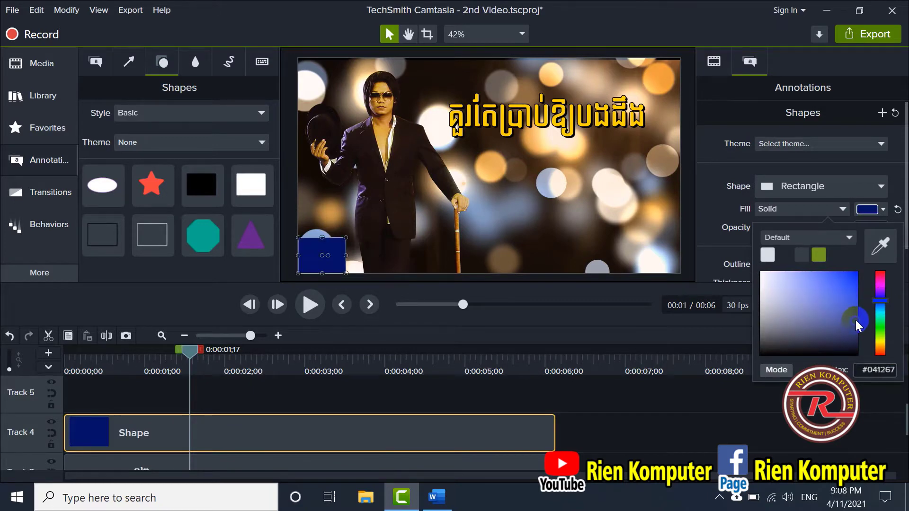
{"action": "left_click", "coordinate": [880, 300]}
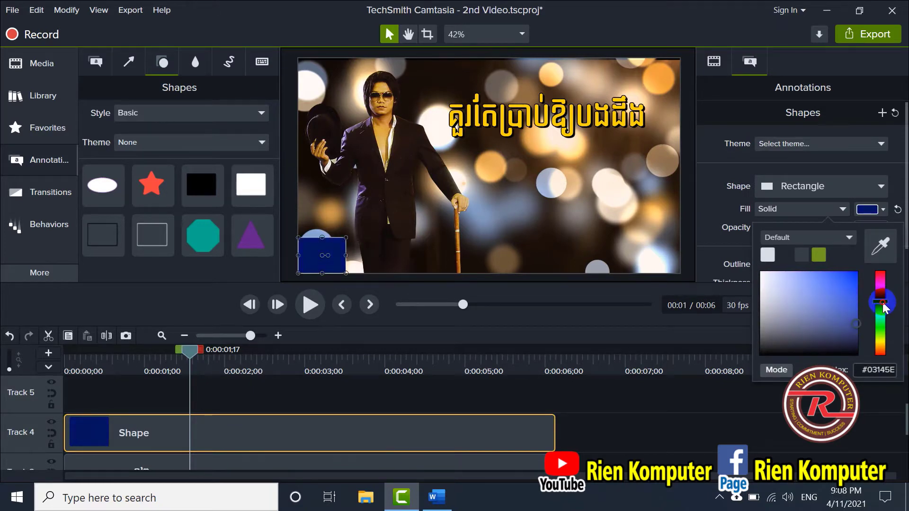
{"action": "left_click", "coordinate": [881, 305]}
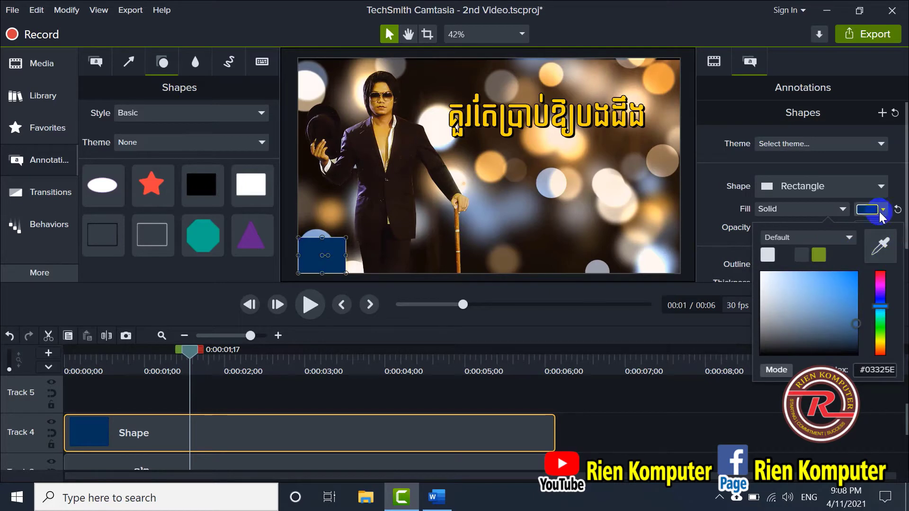
{"action": "left_click", "coordinate": [881, 215]}
{"action": "left_click", "coordinate": [364, 267]}
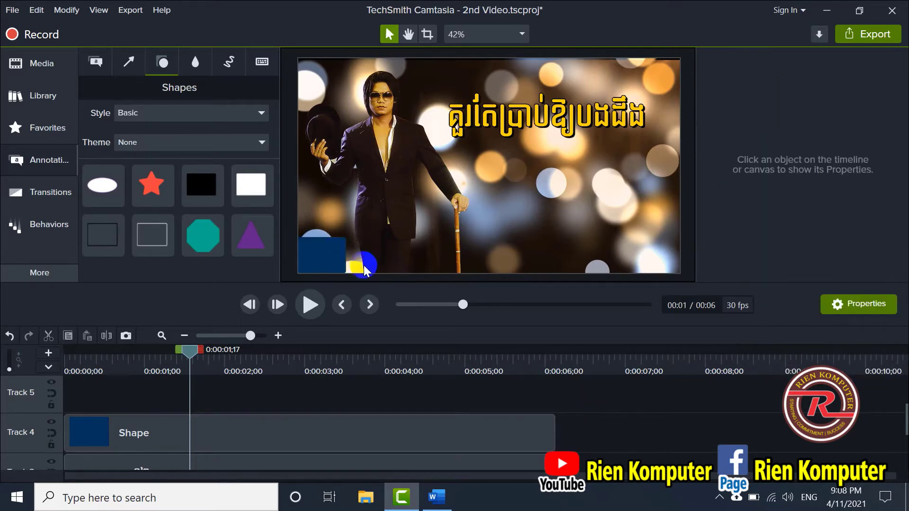
{"action": "left_click", "coordinate": [324, 243]}
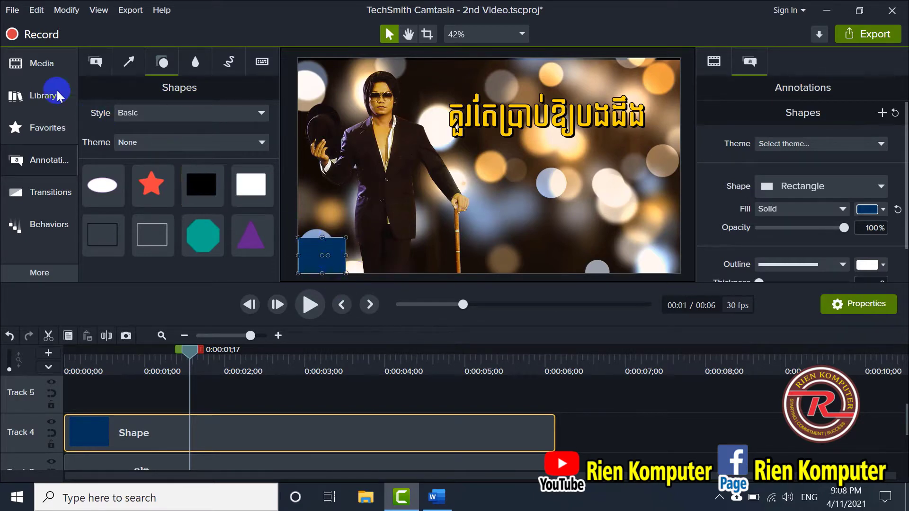
{"action": "left_click", "coordinate": [52, 64]}
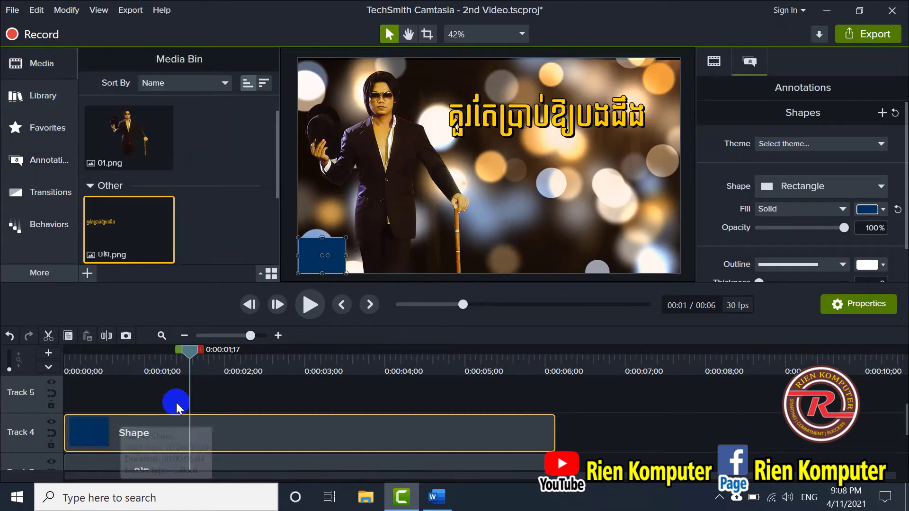
{"action": "left_click", "coordinate": [239, 401]}
{"action": "left_click", "coordinate": [138, 114]}
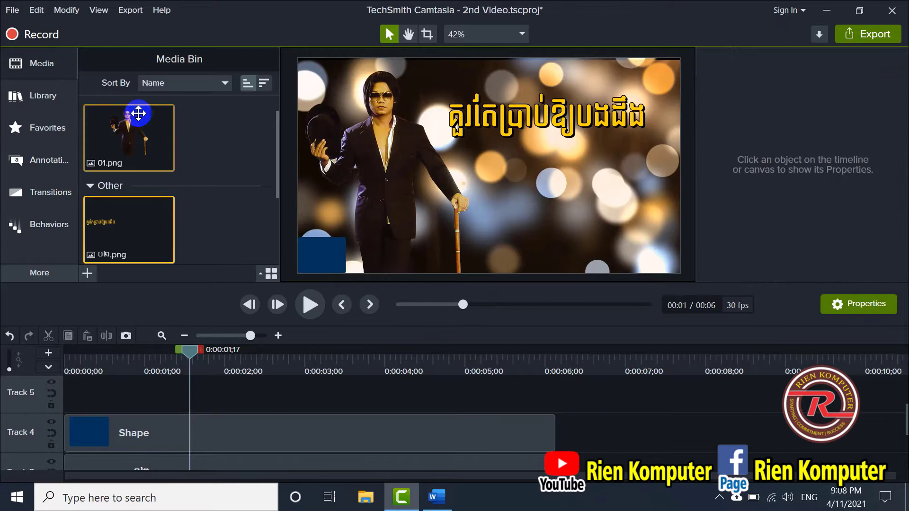
- Add another white filled rectangle at the start of Track 5 and extend it to the same end as the Track 4 shape
{"action": "left_click", "coordinate": [36, 168]}
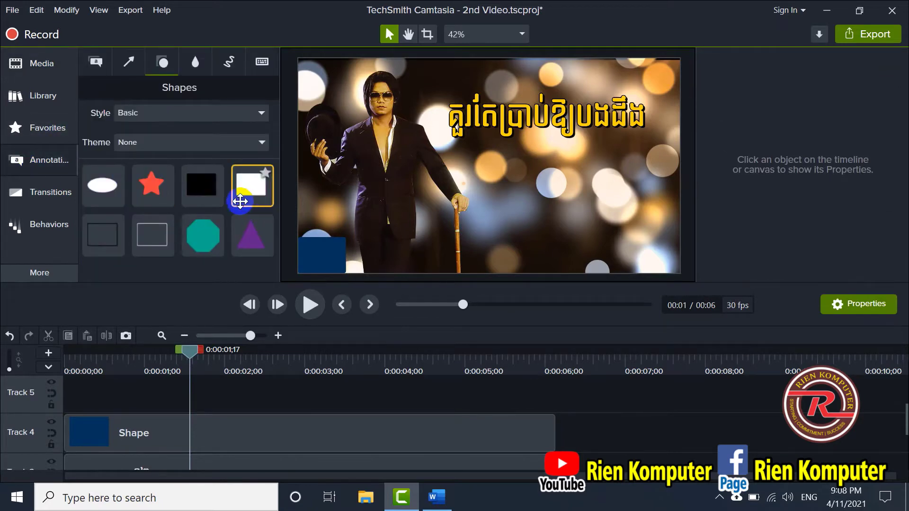
{"action": "left_click_drag", "start_coordinate": [240, 202], "coordinate": [112, 398]}
{"action": "left_click", "coordinate": [208, 402]}
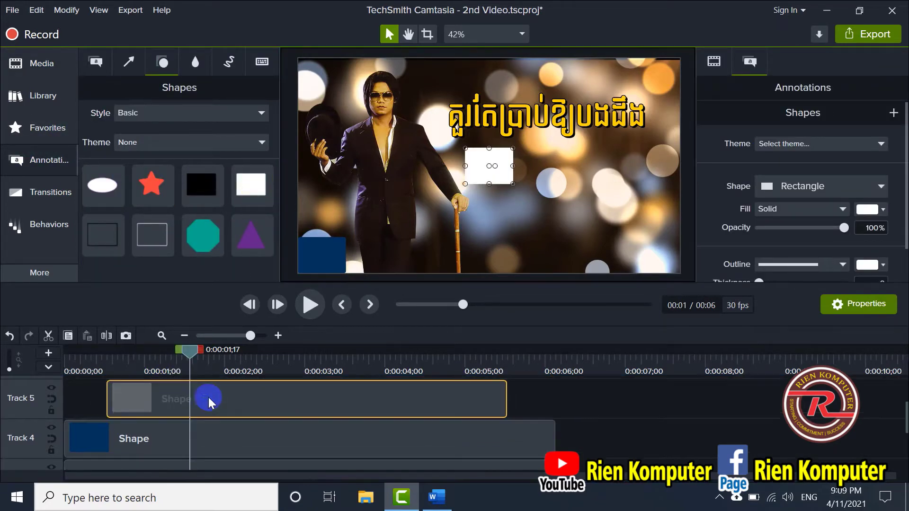
{"action": "left_click_drag", "start_coordinate": [209, 402], "coordinate": [165, 403]}
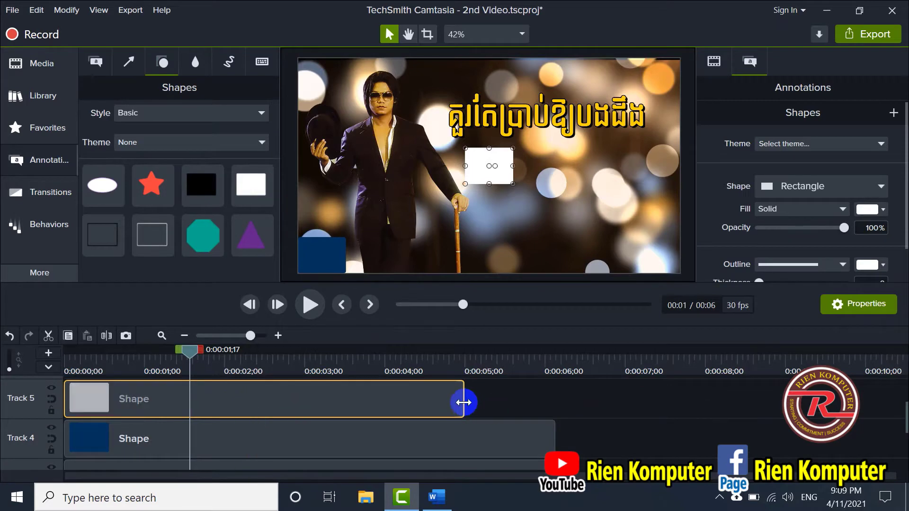
{"action": "left_click_drag", "start_coordinate": [463, 403], "coordinate": [555, 403]}
- Move the new white rectangle to the video's bottom-right corner and stretch it into a bar across the full frame width
{"action": "left_click_drag", "start_coordinate": [487, 166], "coordinate": [680, 256]}
{"action": "left_click_drag", "start_coordinate": [346, 256], "coordinate": [302, 256]}
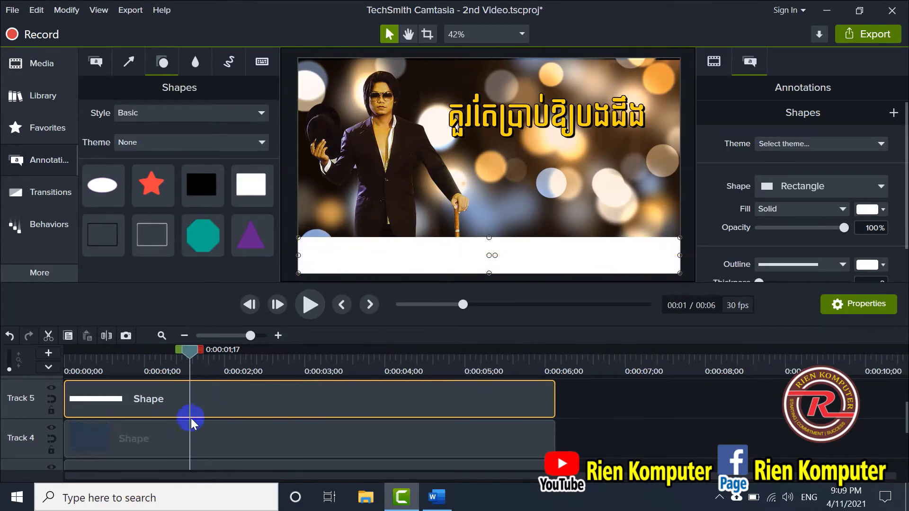
- Reorder the shapes so the white bar is on Track 4 and the blue square on Track 6, leaving Track 5 empty
{"action": "left_click_drag", "start_coordinate": [141, 438], "coordinate": [141, 439]}
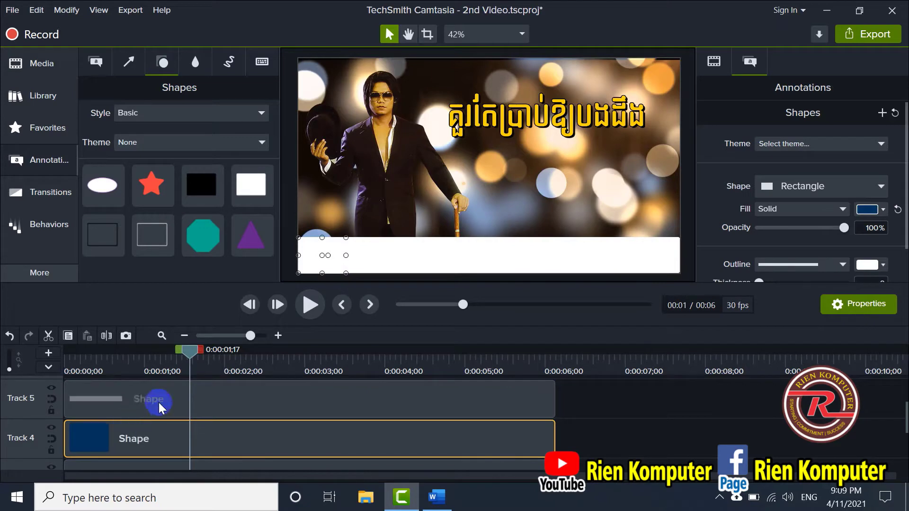
{"action": "left_click_drag", "start_coordinate": [129, 408], "coordinate": [104, 429]}
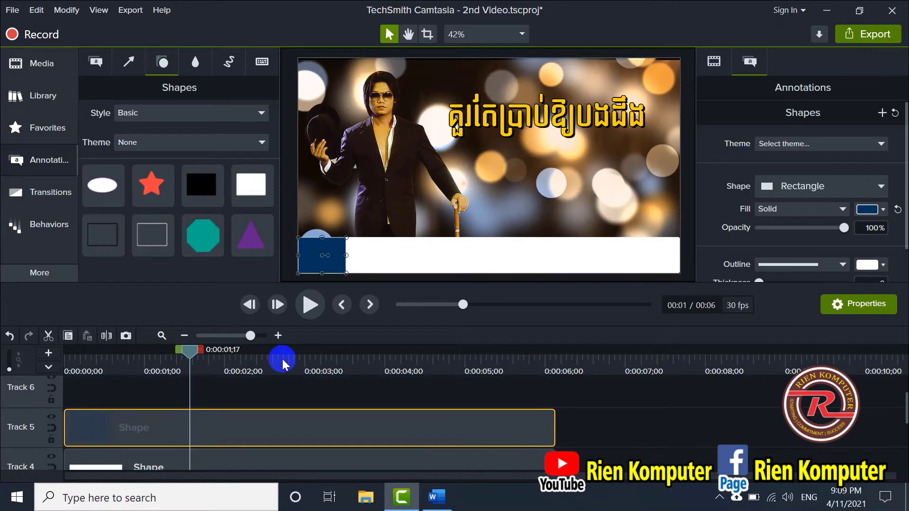
{"action": "left_click", "coordinate": [317, 259]}
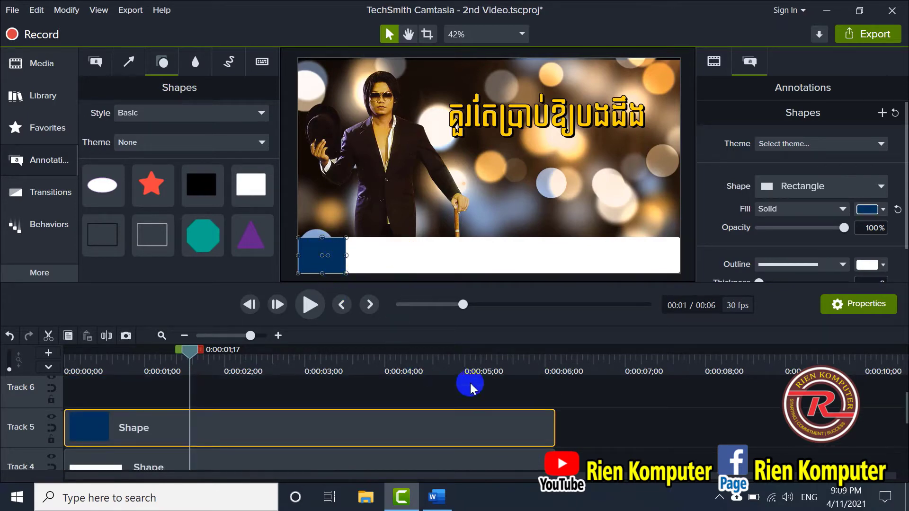
{"action": "mouse_move", "coordinate": [577, 406]}
{"action": "left_mouse_down"}
{"action": "mouse_move", "coordinate": [474, 432]}
{"action": "mouse_move", "coordinate": [245, 450]}
{"action": "mouse_move", "coordinate": [116, 401]}
{"action": "left_mouse_up"}
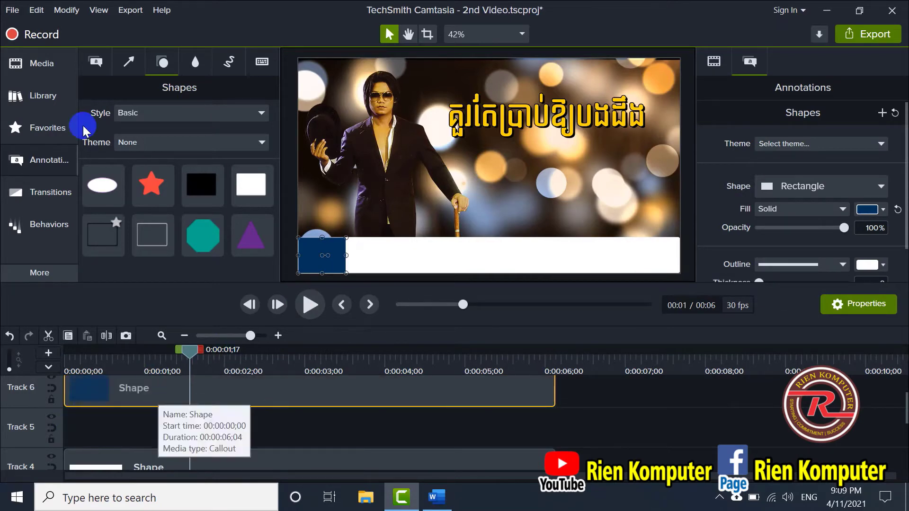
- Add a plain text callout at the start of Track 5 and replace its text with "cvcjcvjchj"
{"action": "left_click", "coordinate": [95, 62]}
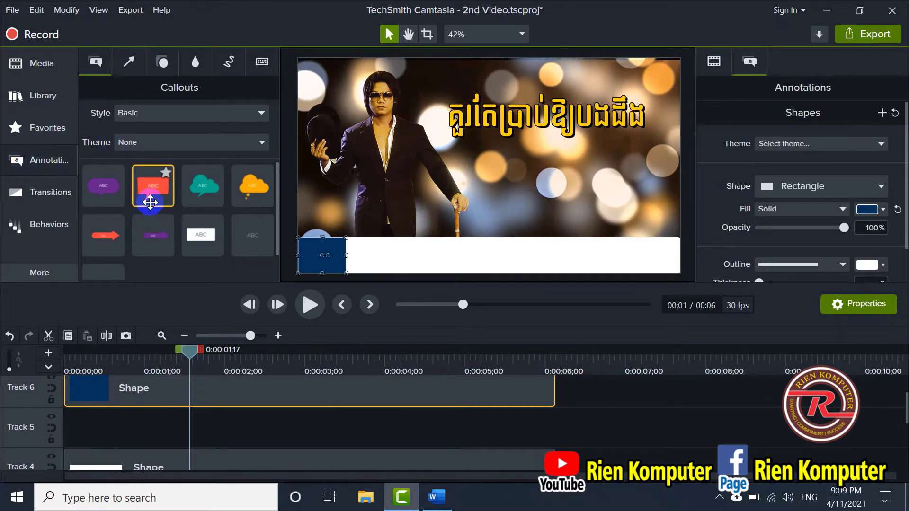
{"action": "scroll", "coordinate": [194, 239], "scroll_direction": "down", "scroll_amount": 1}
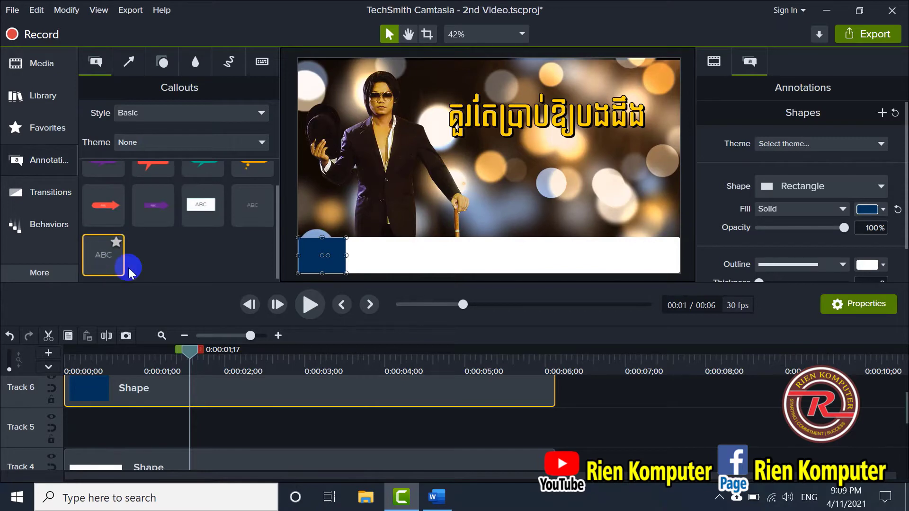
{"action": "left_click_drag", "start_coordinate": [105, 256], "coordinate": [173, 433]}
{"action": "left_click", "coordinate": [498, 172]}
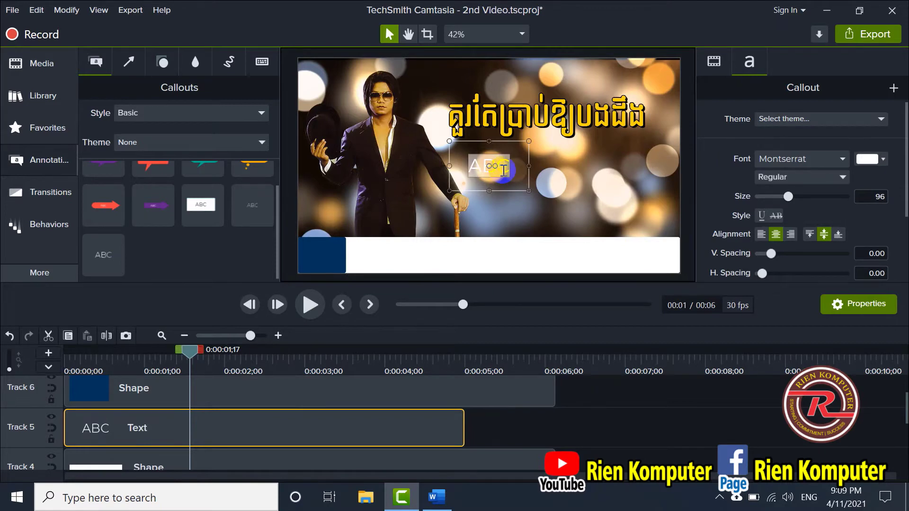
{"action": "key", "text": "BackSpace"}
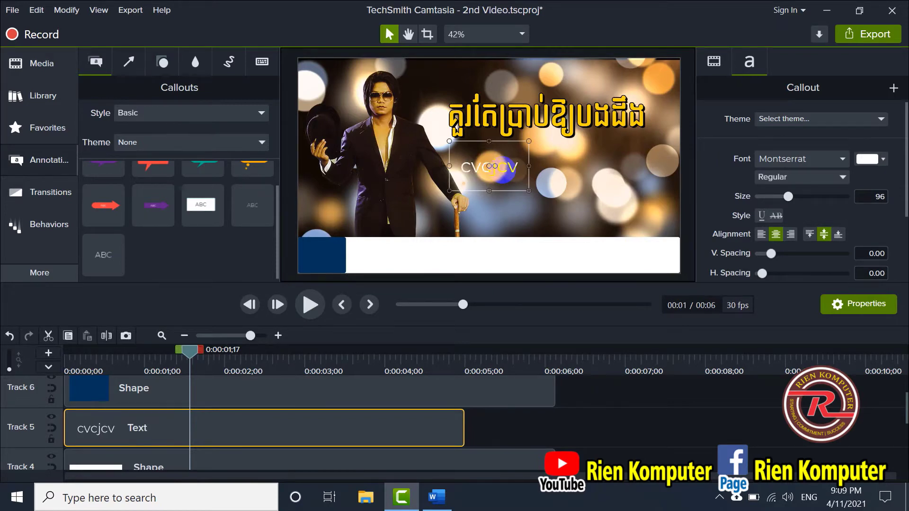
{"action": "type", "text": "cvcjcvjchj"}
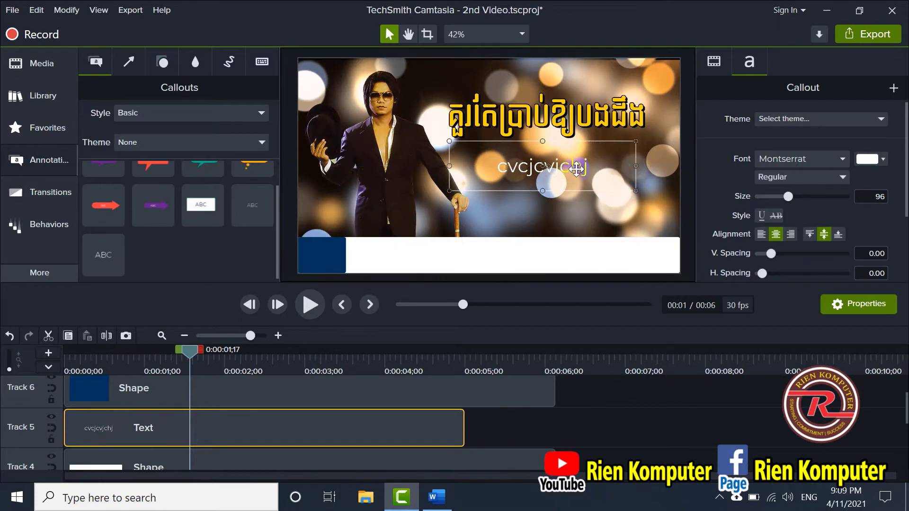
- Move the text onto the white bar beside the blue square and set its font colour to dark #23282F
{"action": "left_click_drag", "start_coordinate": [497, 184], "coordinate": [452, 254]}
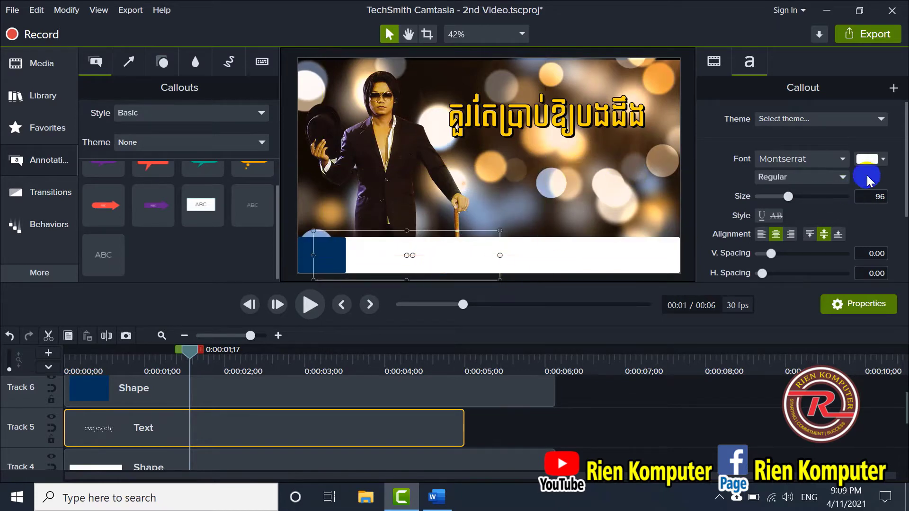
{"action": "left_click", "coordinate": [877, 164]}
{"action": "left_click", "coordinate": [782, 205]}
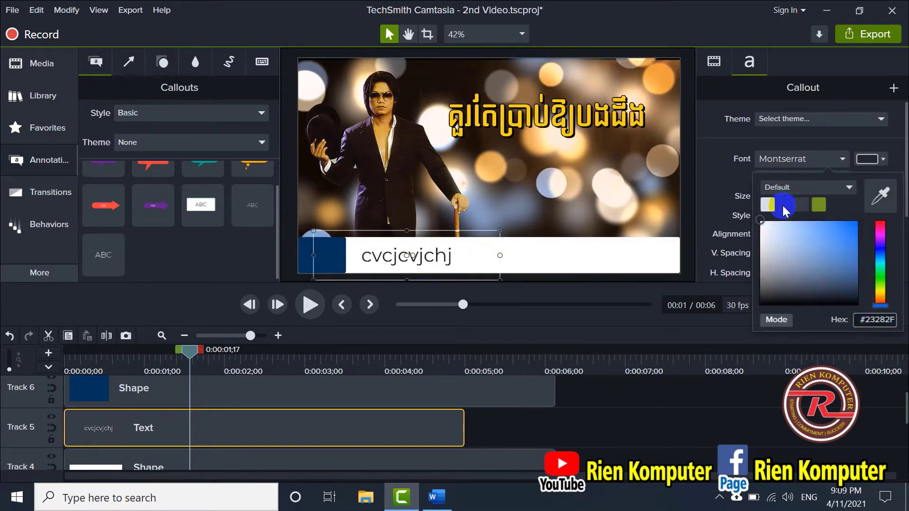
{"action": "left_click", "coordinate": [440, 295]}
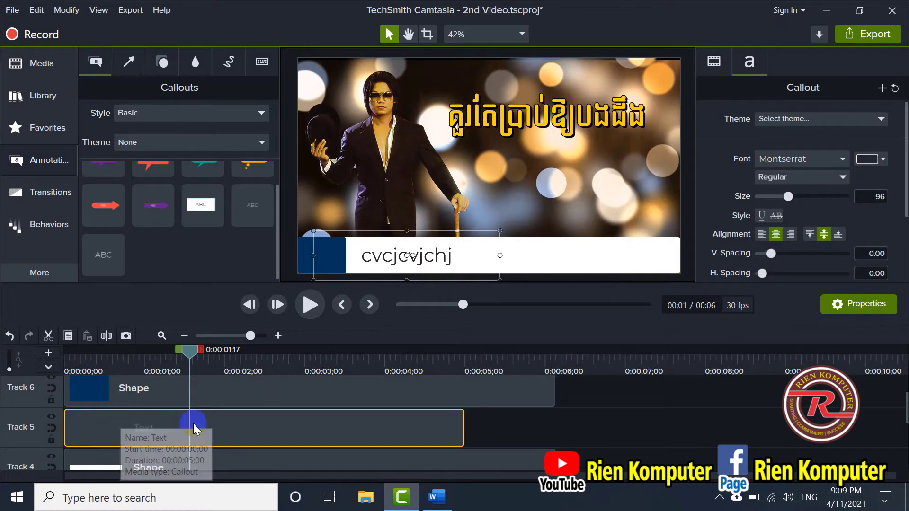
- Move the text callout along the white bar, away from the blue square and towards the bar's middle
{"action": "left_click_drag", "start_coordinate": [385, 266], "coordinate": [473, 269]}
{"action": "left_click", "coordinate": [833, 304]}
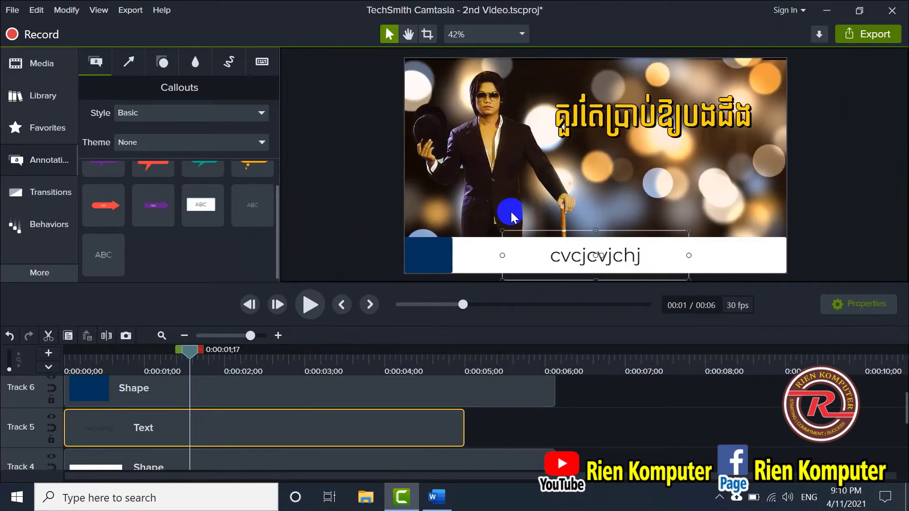
- Copy the first two sentences of the Word document and paste them over the callout's text in Camtasia
{"action": "left_click", "coordinate": [437, 497]}
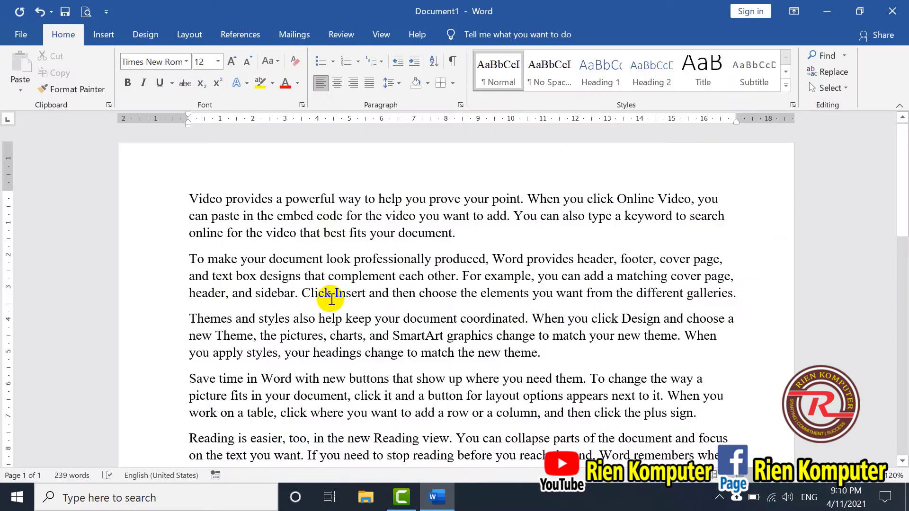
{"action": "left_click", "coordinate": [367, 233]}
{"action": "double_click", "coordinate": [498, 216]}
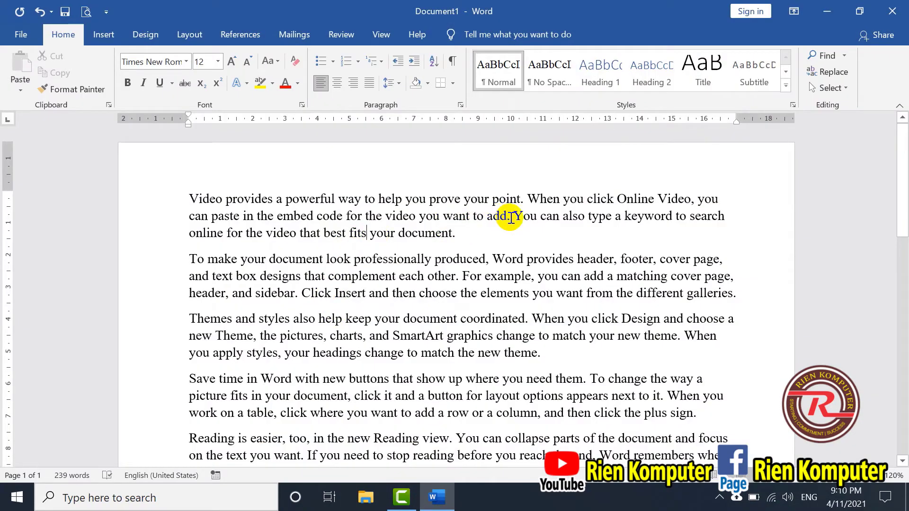
{"action": "left_click_drag", "start_coordinate": [510, 217], "coordinate": [179, 194]}
{"action": "key", "text": "ctrl+c"}
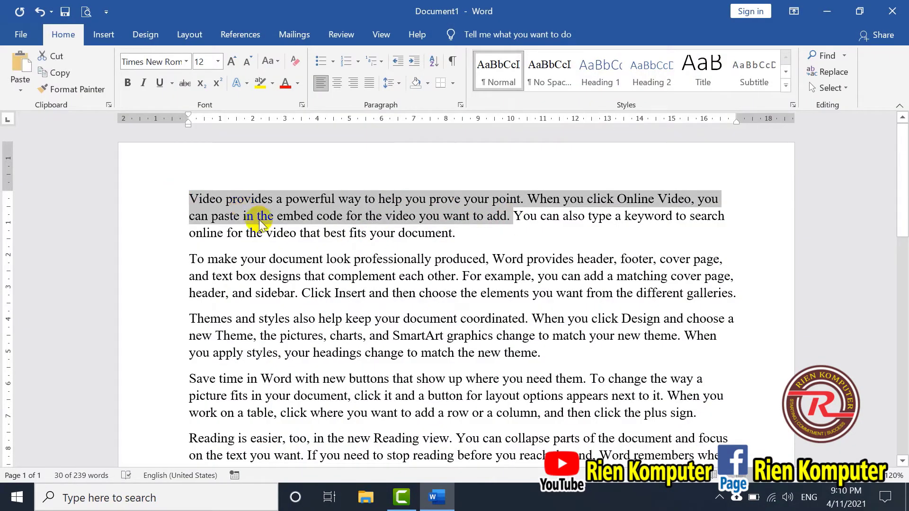
{"action": "left_click", "coordinate": [402, 497]}
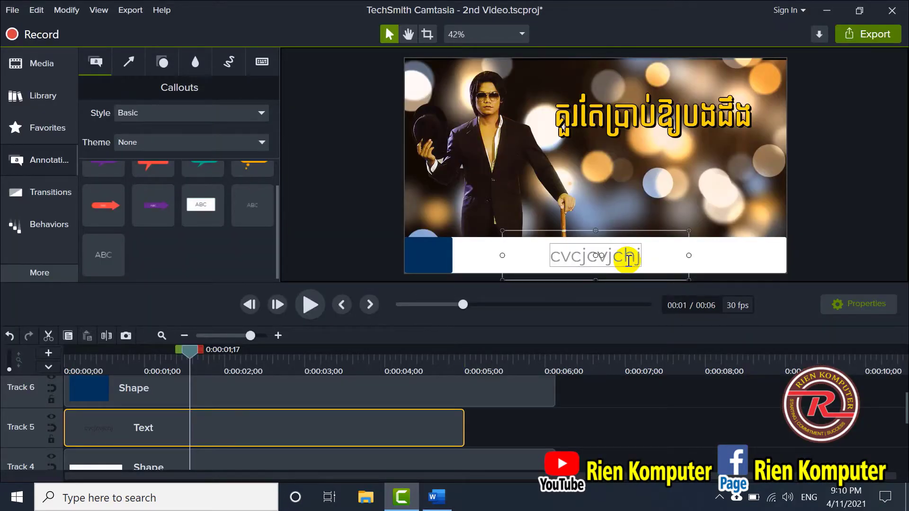
{"action": "key", "text": "ctrl+v"}
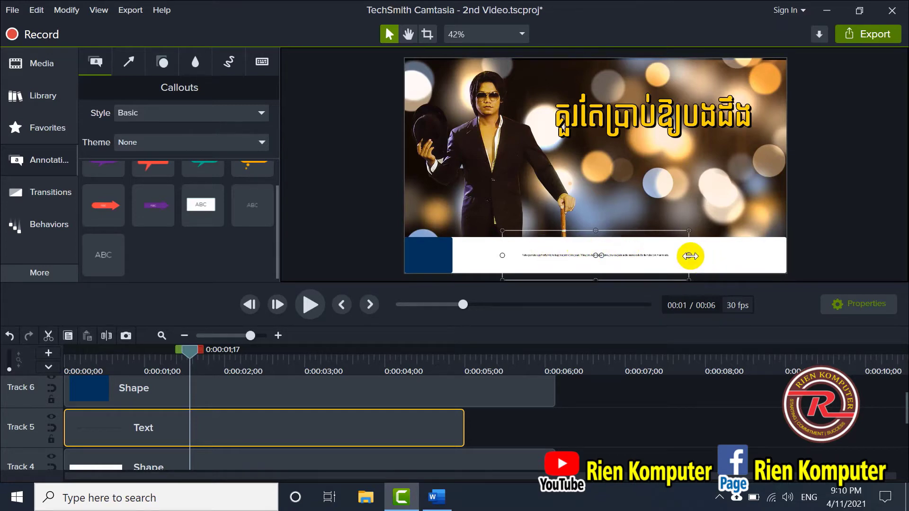
- Resize the text box to the white bar's height, spanning from the blue square's edge to beyond the frame's right side
{"action": "left_click", "coordinate": [760, 254]}
{"action": "left_click", "coordinate": [690, 254]}
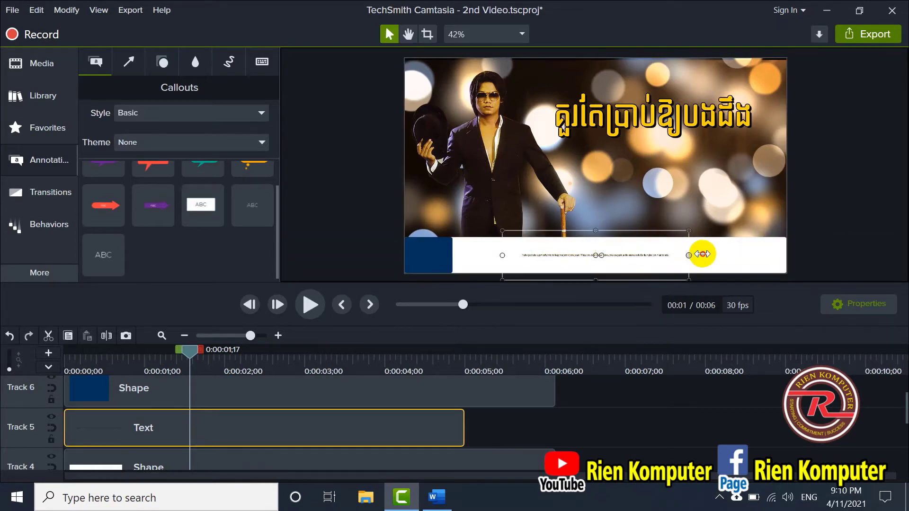
{"action": "left_click_drag", "start_coordinate": [776, 255], "coordinate": [872, 249]}
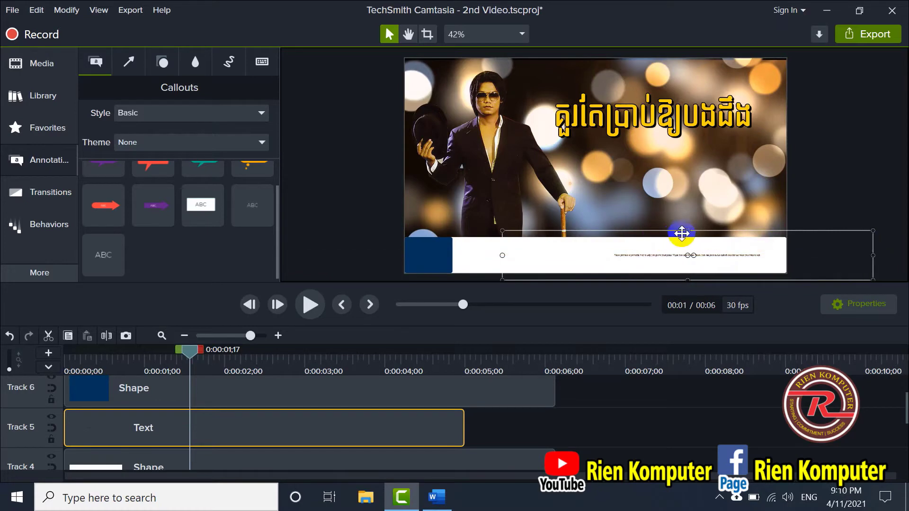
{"action": "left_click_drag", "start_coordinate": [687, 231], "coordinate": [688, 237]}
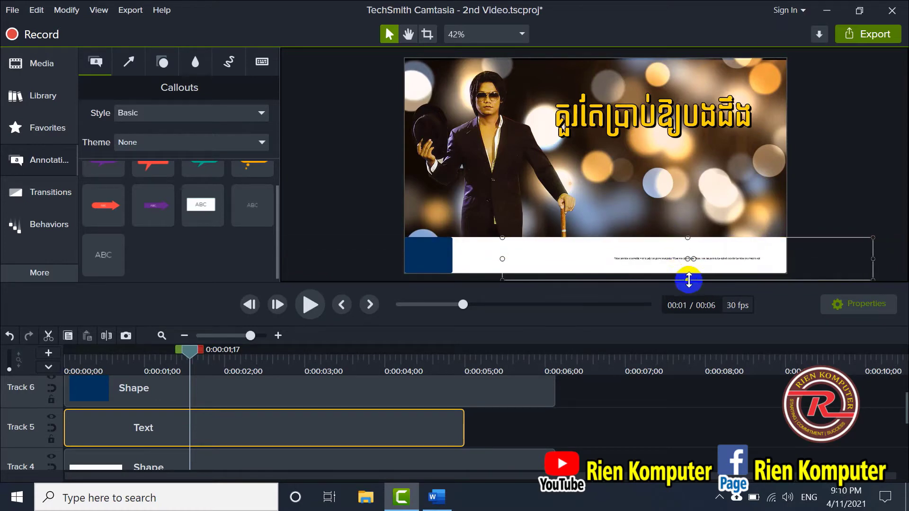
{"action": "left_click_drag", "start_coordinate": [689, 281], "coordinate": [689, 273]}
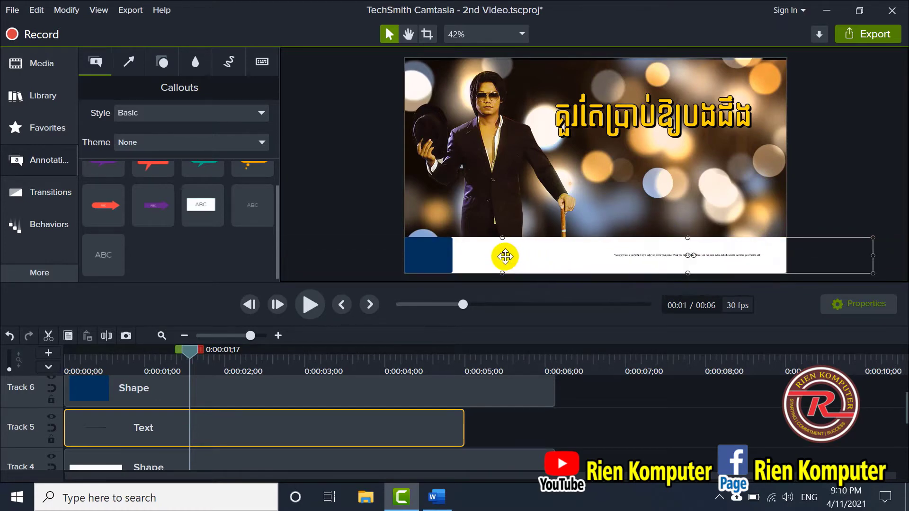
{"action": "left_click_drag", "start_coordinate": [497, 256], "coordinate": [453, 255]}
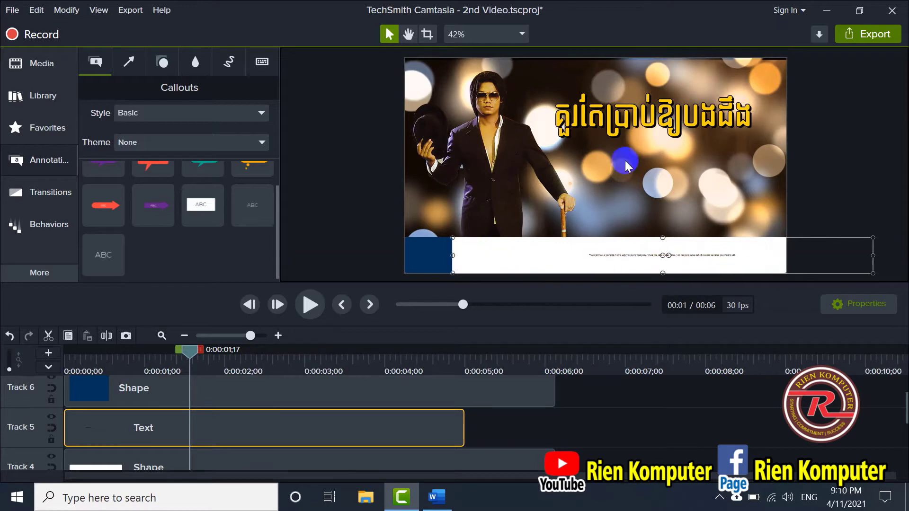
- Set the callout text's font size to 73 and widen its box far beyond the frame's right side
{"action": "left_click", "coordinate": [866, 303]}
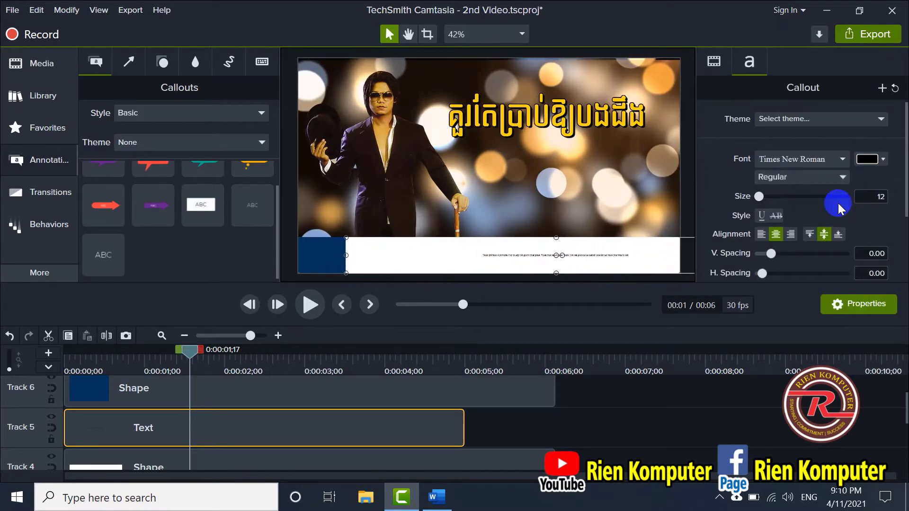
{"action": "left_click_drag", "start_coordinate": [761, 199], "coordinate": [779, 201]}
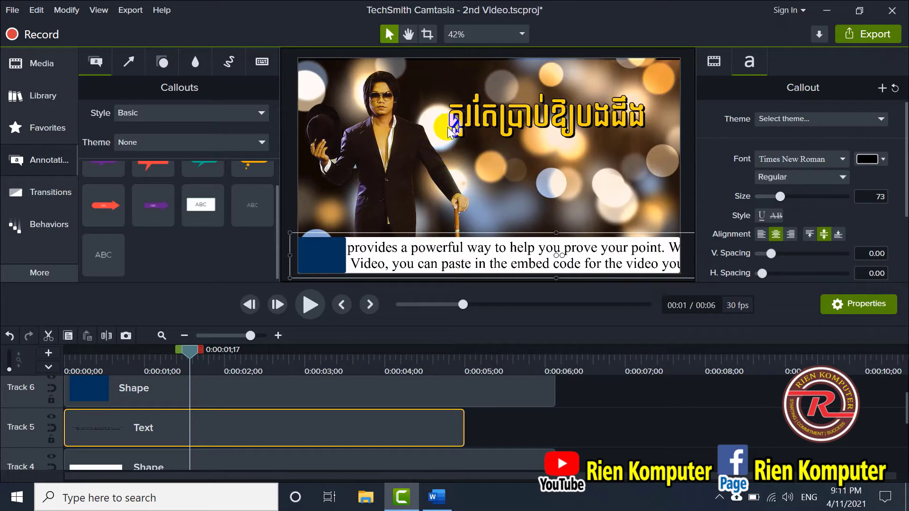
{"action": "scroll", "coordinate": [376, 145], "scroll_direction": "down", "scroll_amount": 5}
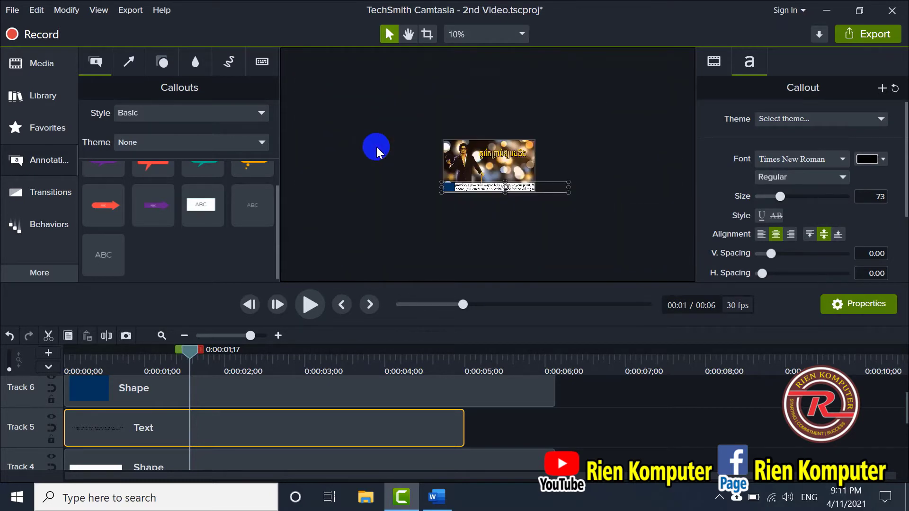
{"action": "scroll", "coordinate": [422, 157], "scroll_direction": "up", "scroll_amount": 3}
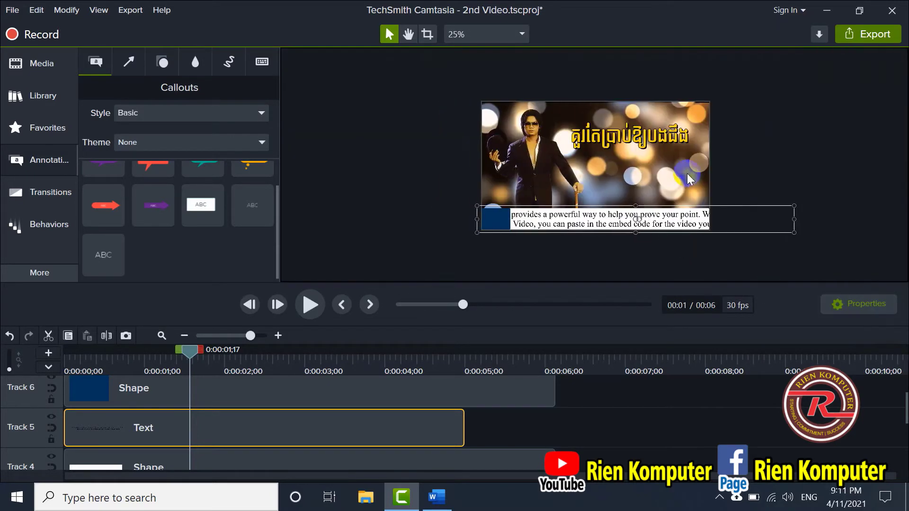
{"action": "key", "text": "h"}
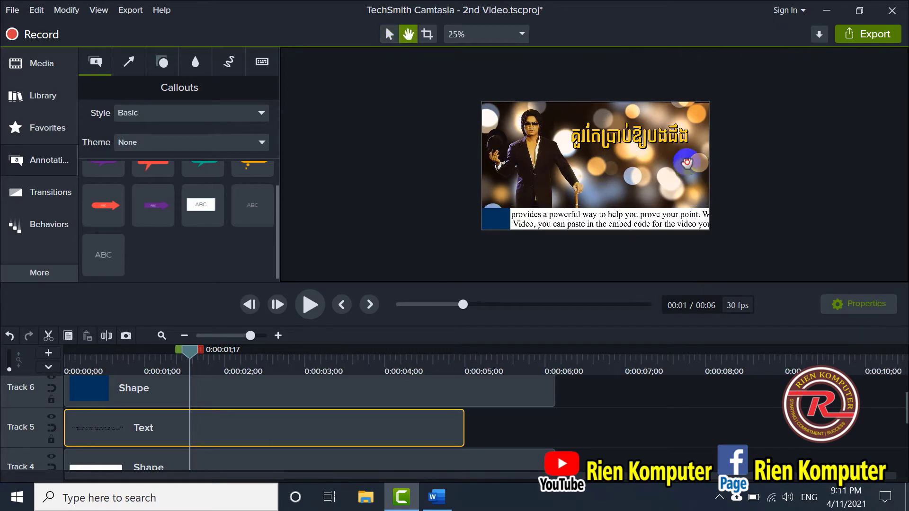
{"action": "left_click_drag", "start_coordinate": [686, 162], "coordinate": [516, 164]}
{"action": "key", "text": "v"}
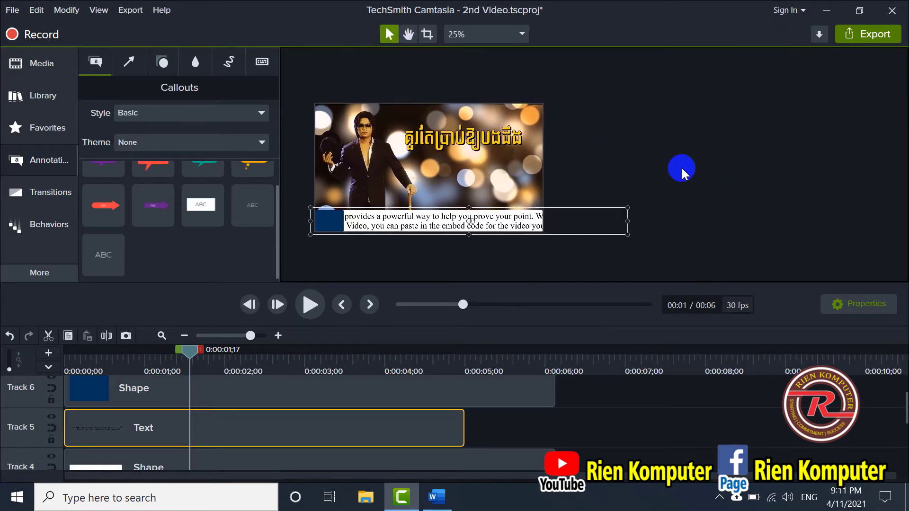
{"action": "left_click_drag", "start_coordinate": [627, 221], "coordinate": [839, 211]}
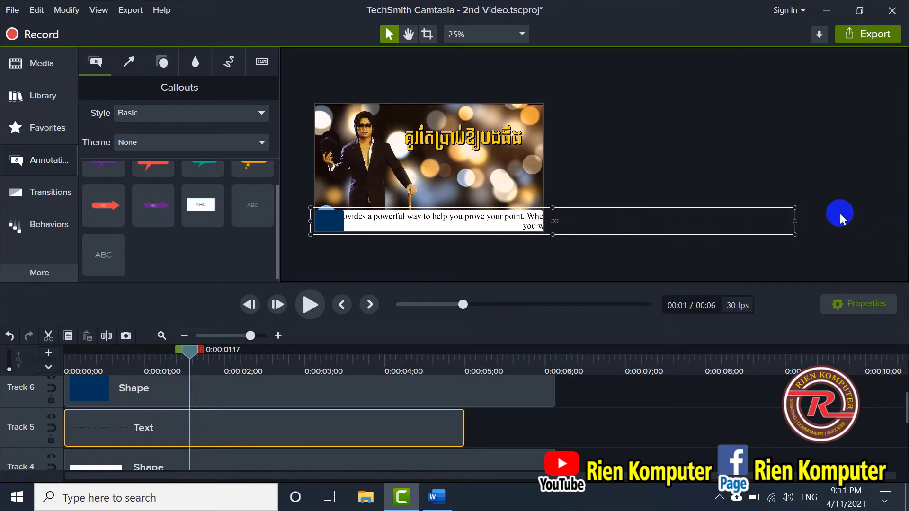
{"action": "left_click", "coordinate": [798, 225]}
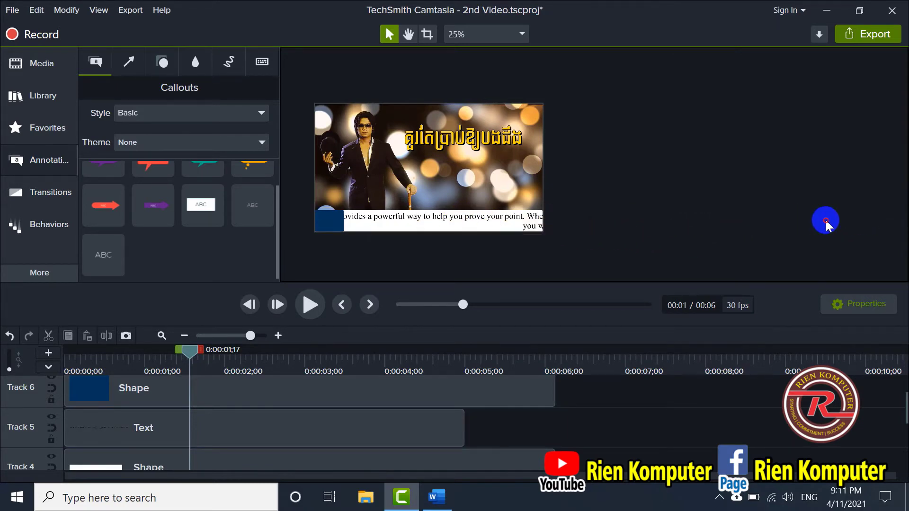
{"action": "left_click", "coordinate": [516, 218]}
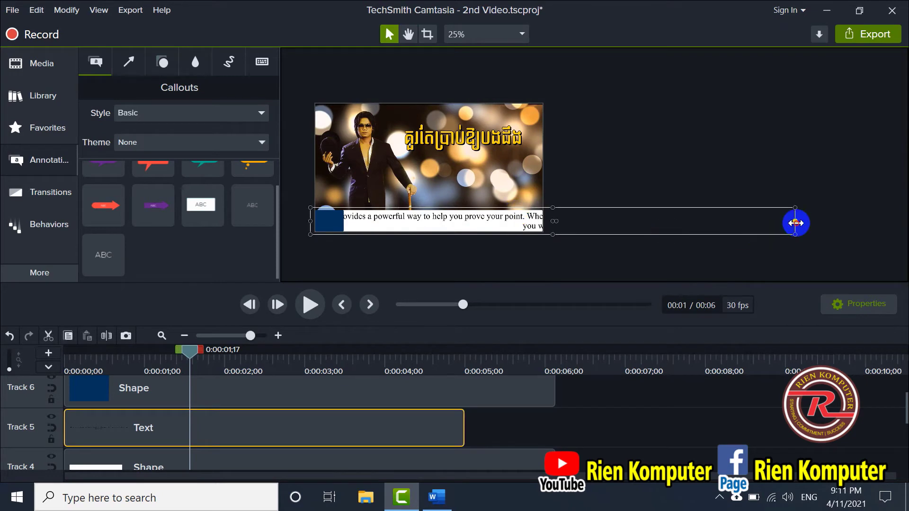
{"action": "mouse_move", "coordinate": [795, 223]}
{"action": "left_mouse_down"}
{"action": "mouse_move", "coordinate": [818, 223]}
{"action": "mouse_move", "coordinate": [795, 223]}
{"action": "left_mouse_up"}
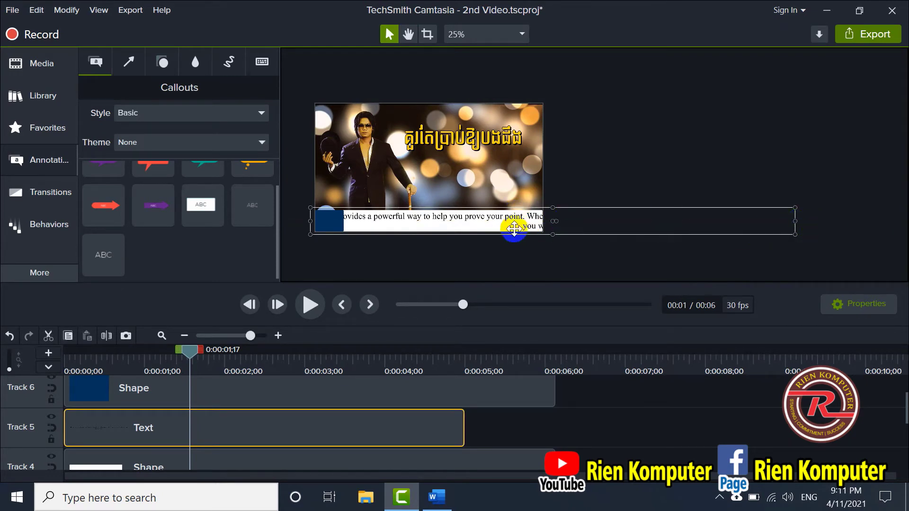
- Trim the callout's text to a single line and shift it right so its beginning sits clear of the blue square
{"action": "double_click", "coordinate": [496, 220]}
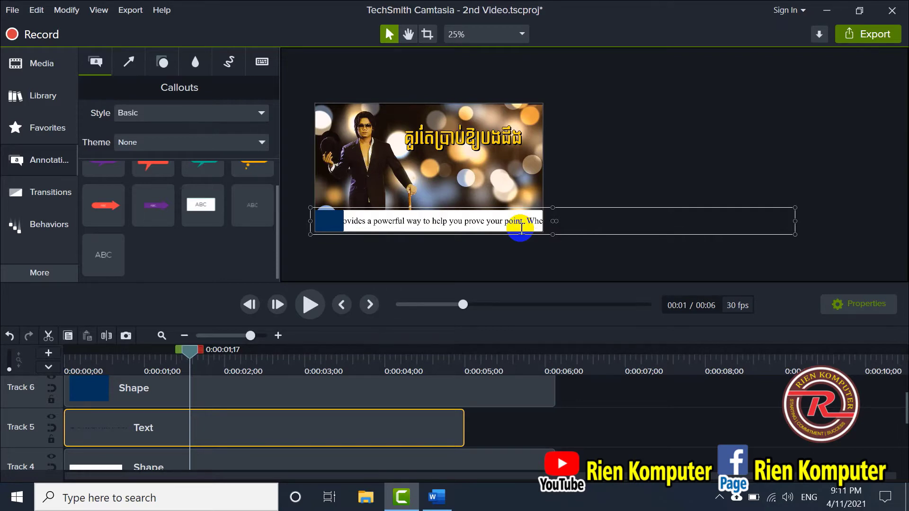
{"action": "left_click", "coordinate": [574, 205]}
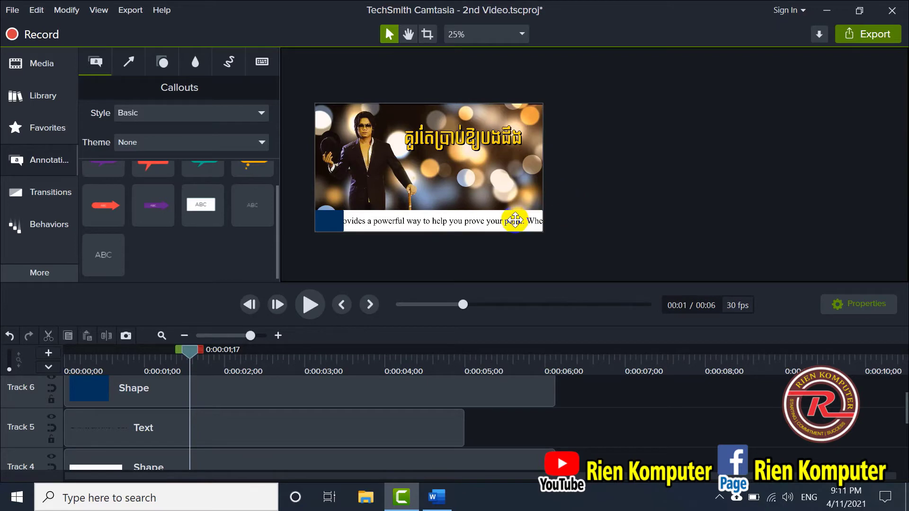
{"action": "left_click_drag", "start_coordinate": [514, 219], "coordinate": [543, 206]}
{"action": "left_click_drag", "start_coordinate": [474, 217], "coordinate": [658, 216]}
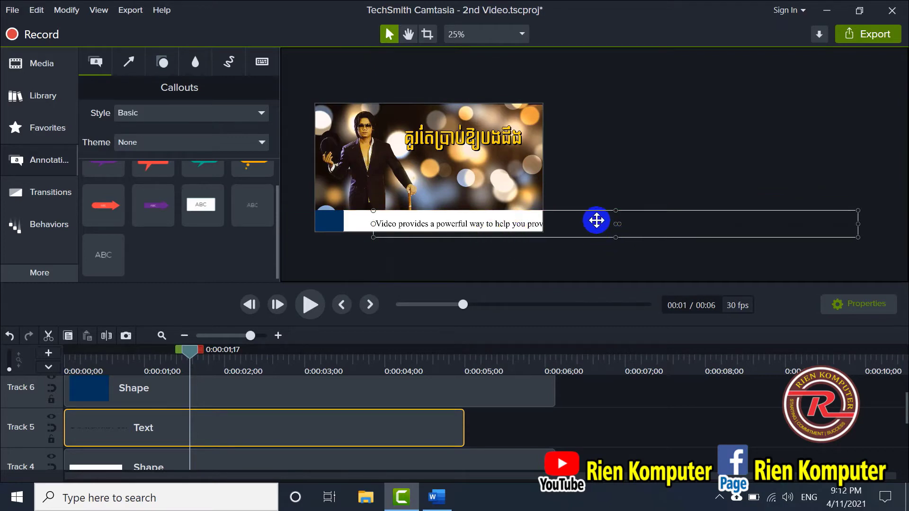
{"action": "left_click_drag", "start_coordinate": [594, 207], "coordinate": [595, 213]}
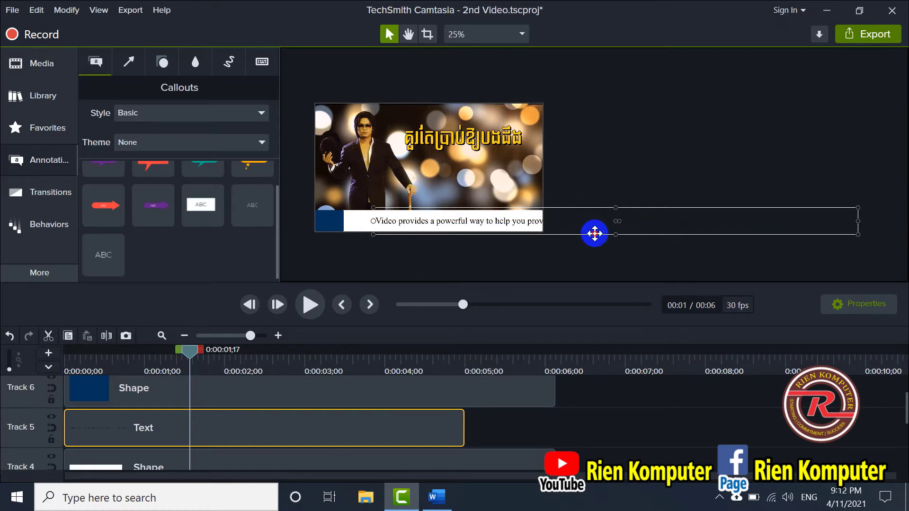
{"action": "mouse_move", "coordinate": [594, 233]}
{"action": "left_mouse_down"}
{"action": "mouse_move", "coordinate": [655, 228]}
{"action": "mouse_move", "coordinate": [581, 235]}
{"action": "left_mouse_up"}
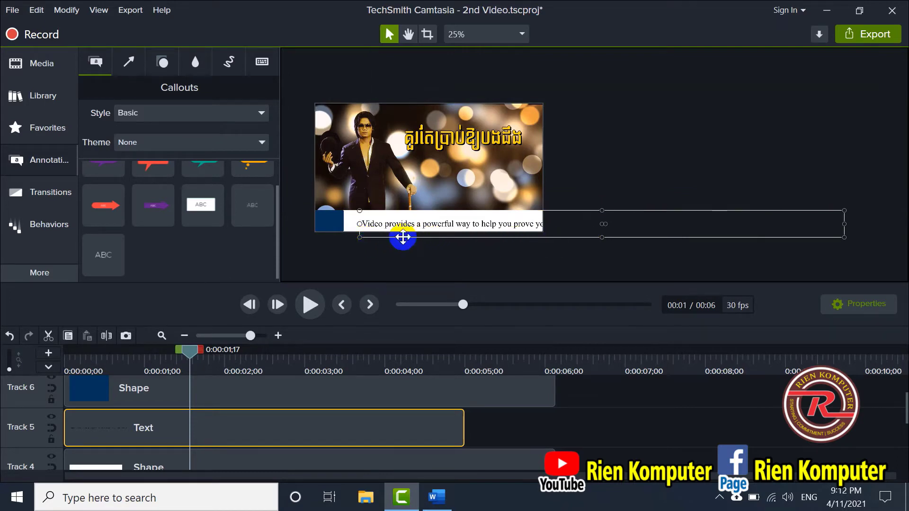
- Park the text callout just outside the frame's right edge, level with the white bar, and extend its clip to match the shapes' duration
{"action": "left_click_drag", "start_coordinate": [413, 240], "coordinate": [645, 209]}
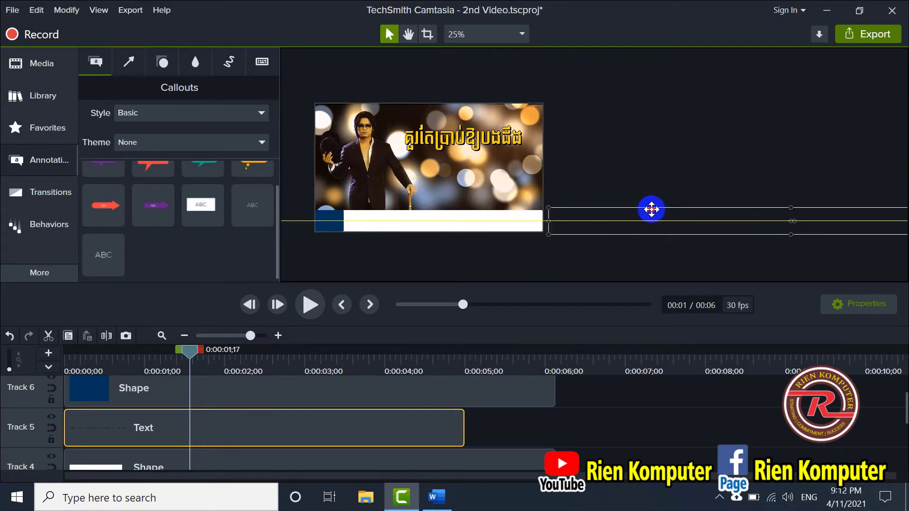
{"action": "left_click_drag", "start_coordinate": [651, 209], "coordinate": [538, 220]}
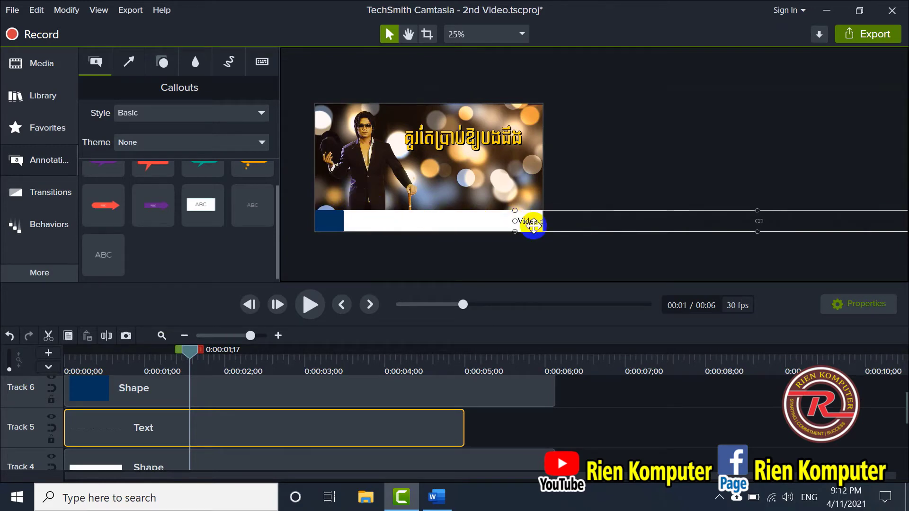
{"action": "left_click_drag", "start_coordinate": [534, 226], "coordinate": [578, 230]}
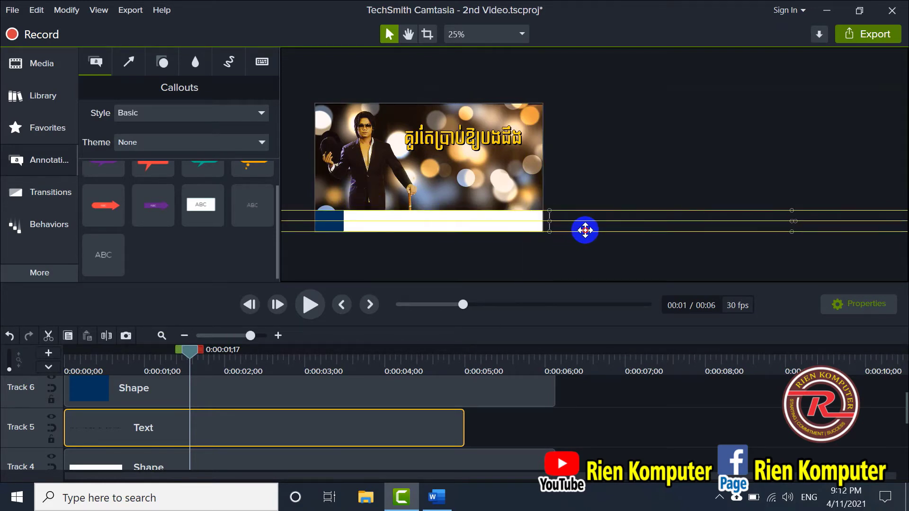
{"action": "left_click_drag", "start_coordinate": [464, 428], "coordinate": [552, 431]}
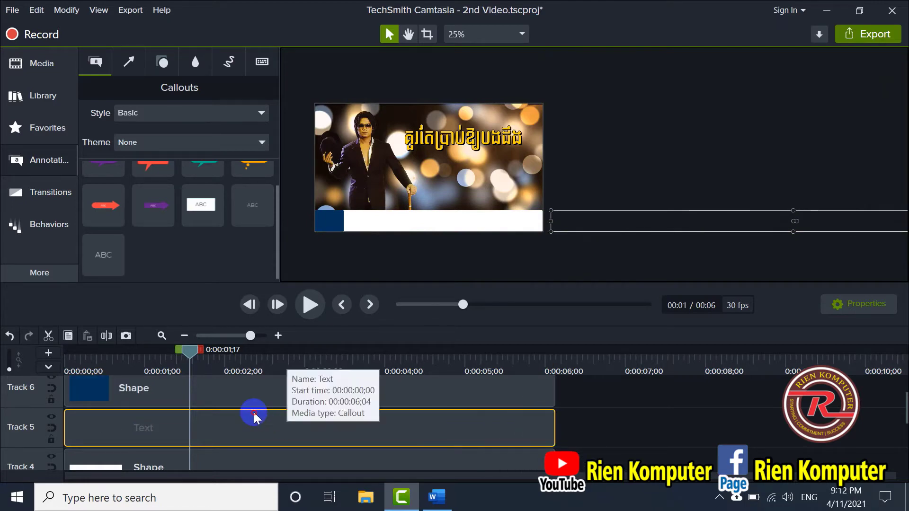
- Lock Tracks 6, 4, 3, 2 and 1 so only the text callout's track stays editable
{"action": "left_click", "coordinate": [86, 385]}
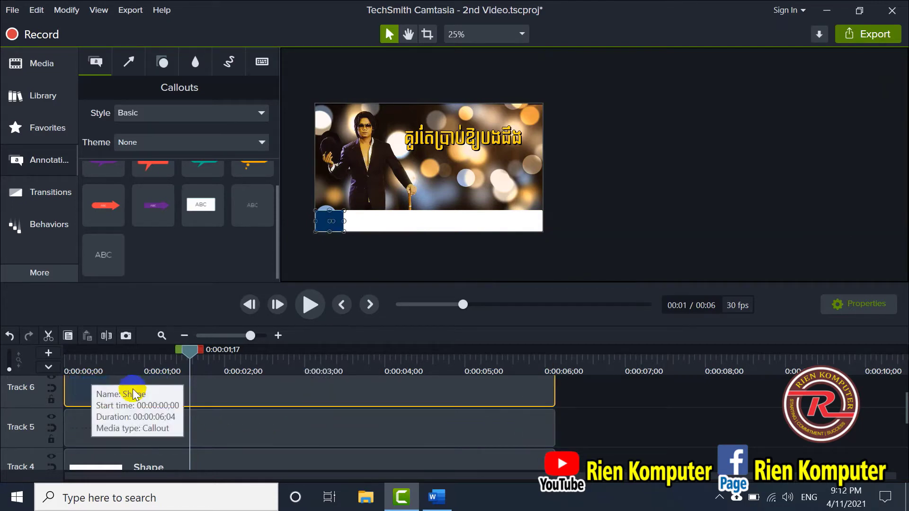
{"action": "left_click", "coordinate": [51, 399]}
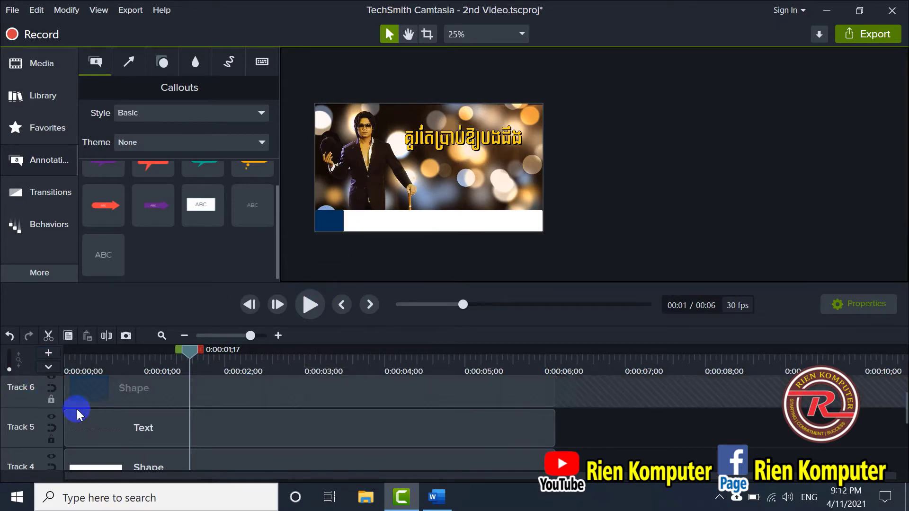
{"action": "scroll", "coordinate": [94, 423], "scroll_direction": "down", "scroll_amount": 3}
{"action": "left_click", "coordinate": [51, 411]}
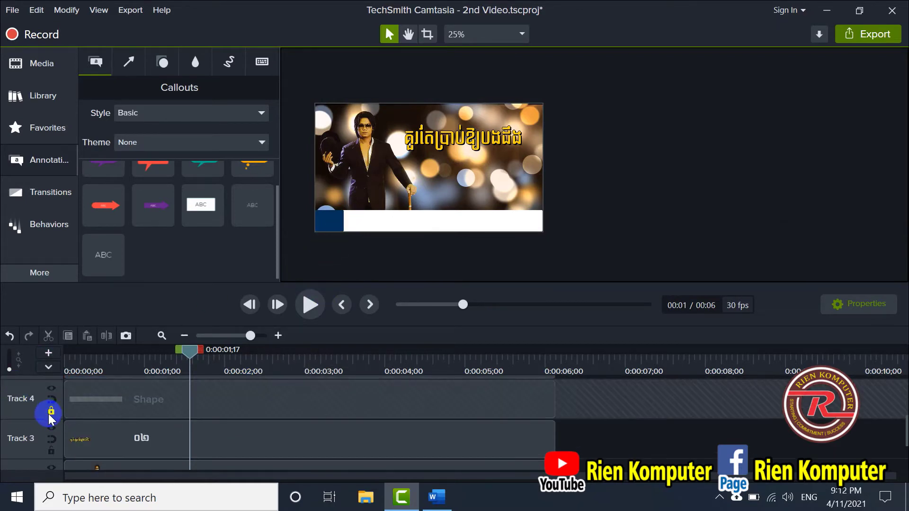
{"action": "left_click", "coordinate": [51, 451]}
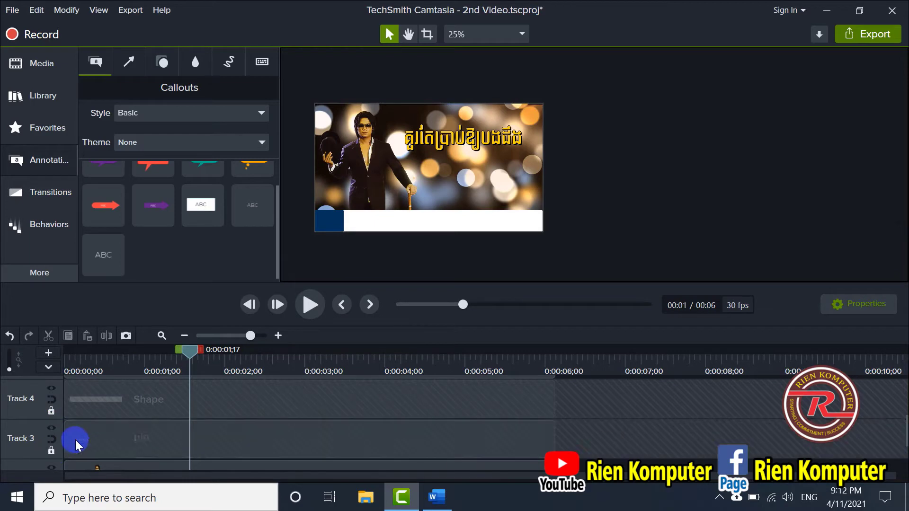
{"action": "scroll", "coordinate": [73, 441], "scroll_direction": "down", "scroll_amount": 3}
{"action": "left_click", "coordinate": [52, 422]}
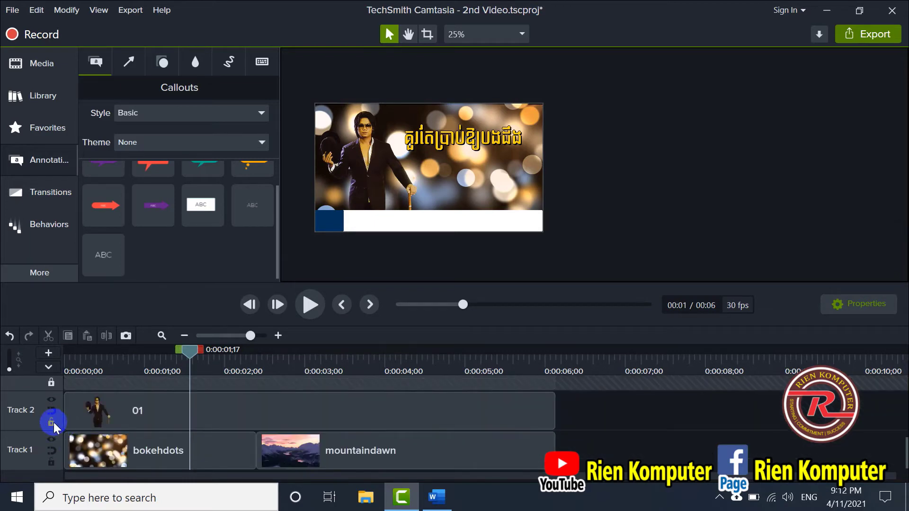
{"action": "left_click", "coordinate": [51, 461]}
{"action": "scroll", "coordinate": [134, 434], "scroll_direction": "up", "scroll_amount": 5}
{"action": "scroll", "coordinate": [135, 434], "scroll_direction": "up", "scroll_amount": 1}
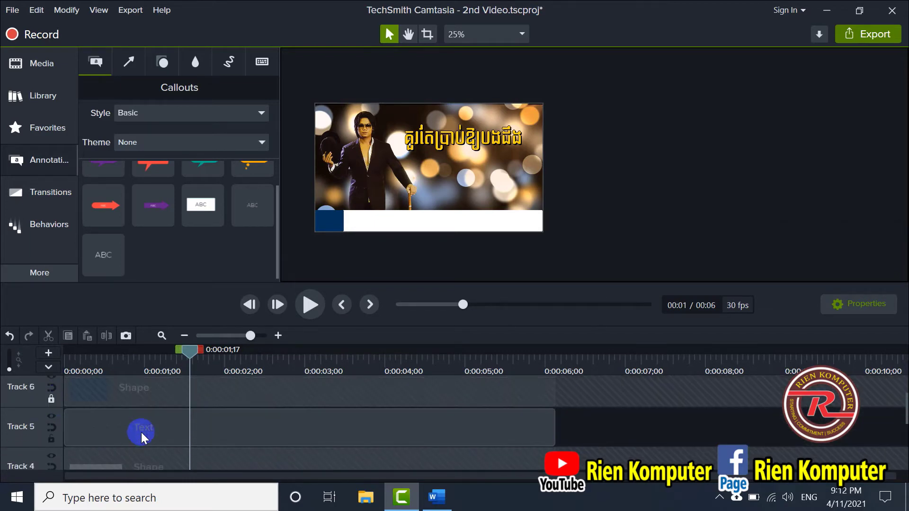
- Add a Zoom-n-Pan animation to the text callout at 100% zoom and stretch its arrow to end at 0:00:06;00
{"action": "left_click_drag", "start_coordinate": [189, 351], "coordinate": [157, 361]}
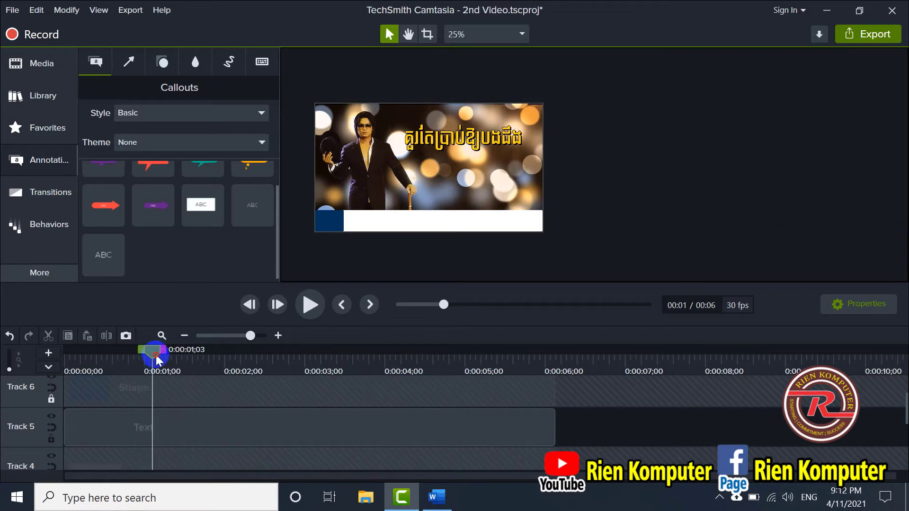
{"action": "left_click", "coordinate": [163, 434]}
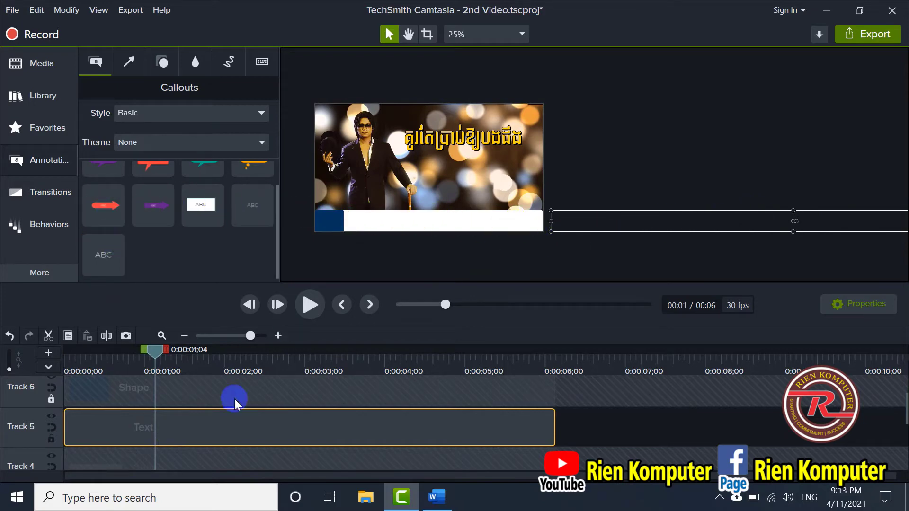
{"action": "left_click", "coordinate": [152, 350]}
{"action": "left_click", "coordinate": [35, 279]}
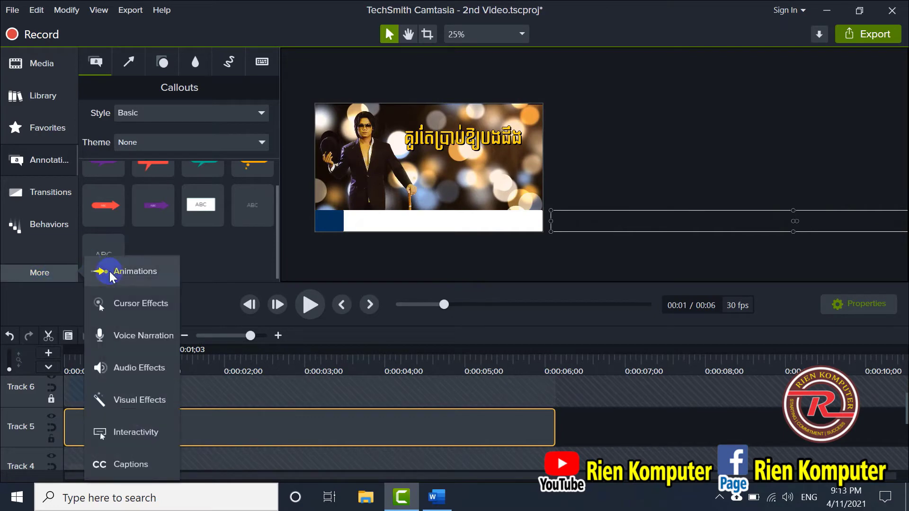
{"action": "left_click", "coordinate": [135, 273]}
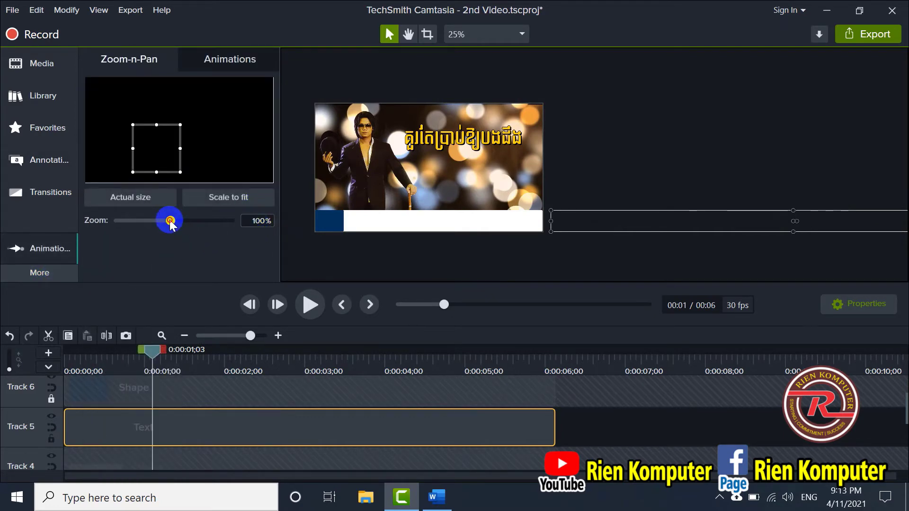
{"action": "mouse_move", "coordinate": [171, 220]}
{"action": "left_mouse_down"}
{"action": "mouse_move", "coordinate": [184, 228]}
{"action": "mouse_move", "coordinate": [171, 223]}
{"action": "left_mouse_up"}
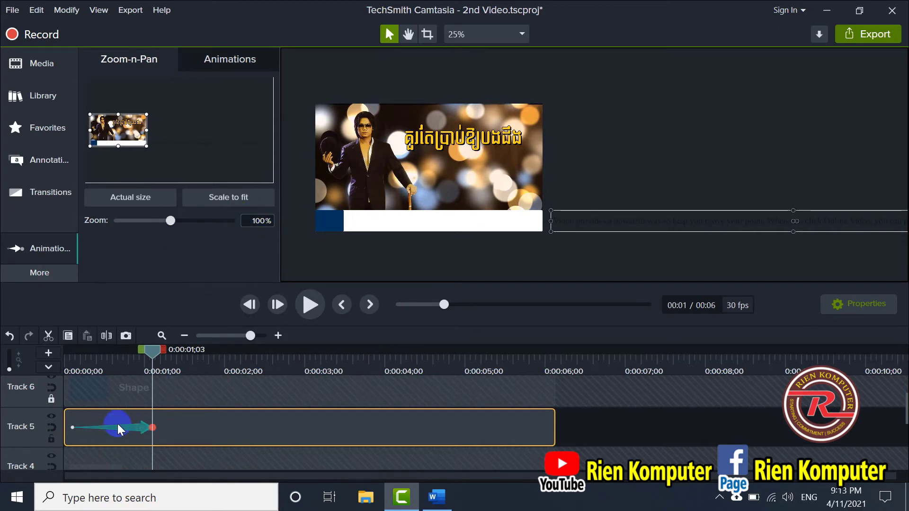
{"action": "left_click_drag", "start_coordinate": [151, 428], "coordinate": [545, 427]}
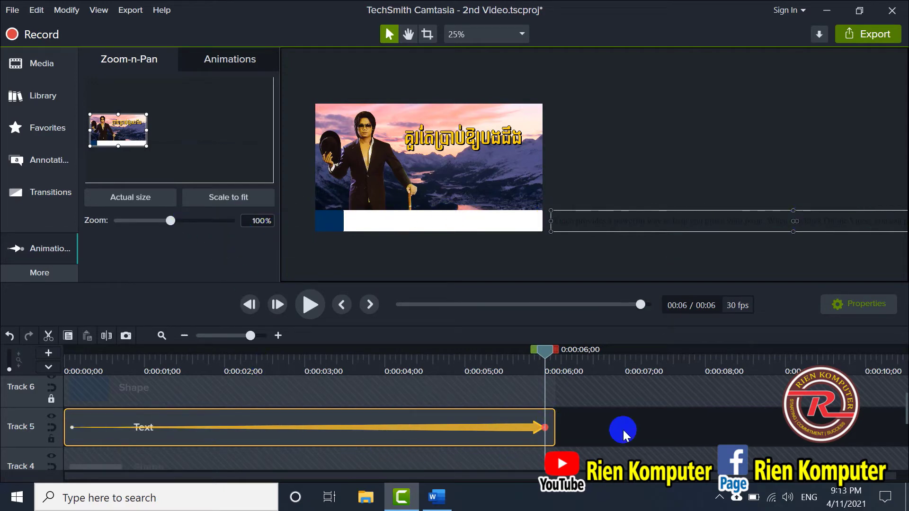
{"action": "left_click", "coordinate": [640, 419]}
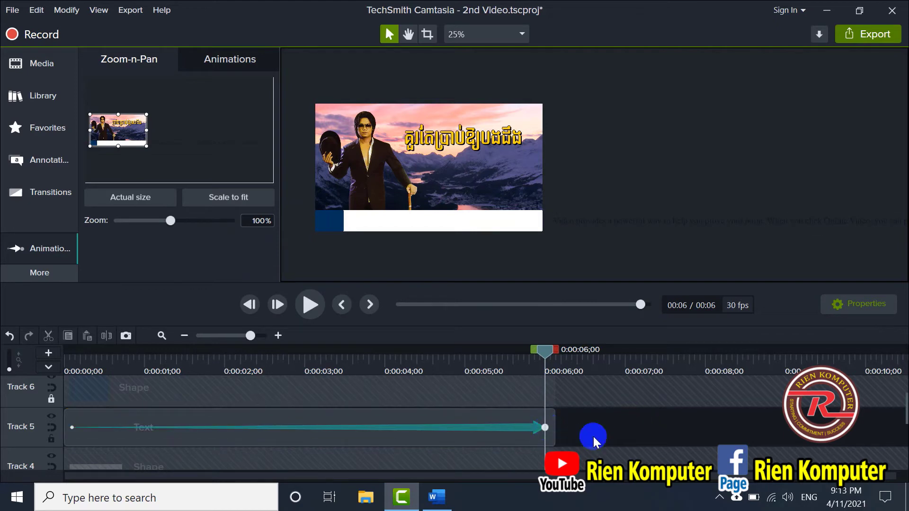
- At the animation's end point, move the text callout left along the white bar until it lies fully outside the frame's left edge
{"action": "left_click", "coordinate": [544, 428]}
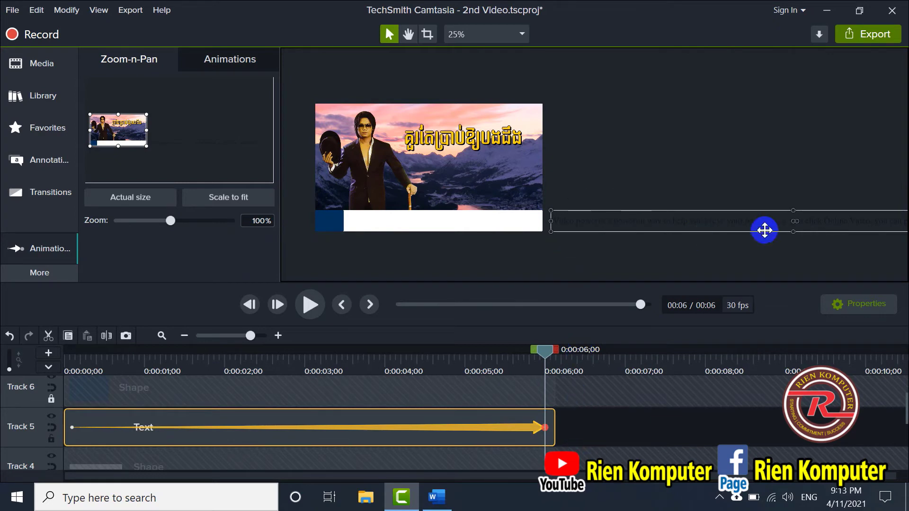
{"action": "left_click_drag", "start_coordinate": [828, 231], "coordinate": [325, 219]}
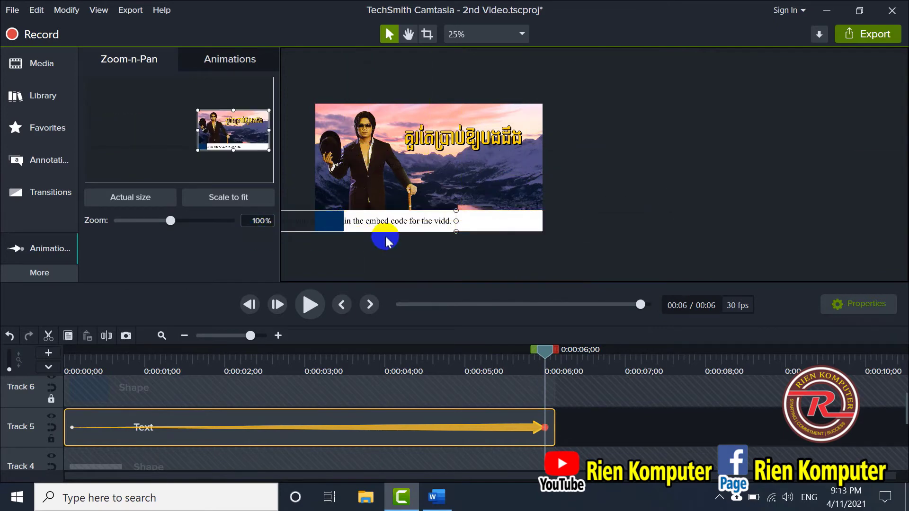
{"action": "left_click_drag", "start_coordinate": [350, 190], "coordinate": [403, 227]}
{"action": "key", "text": "v"}
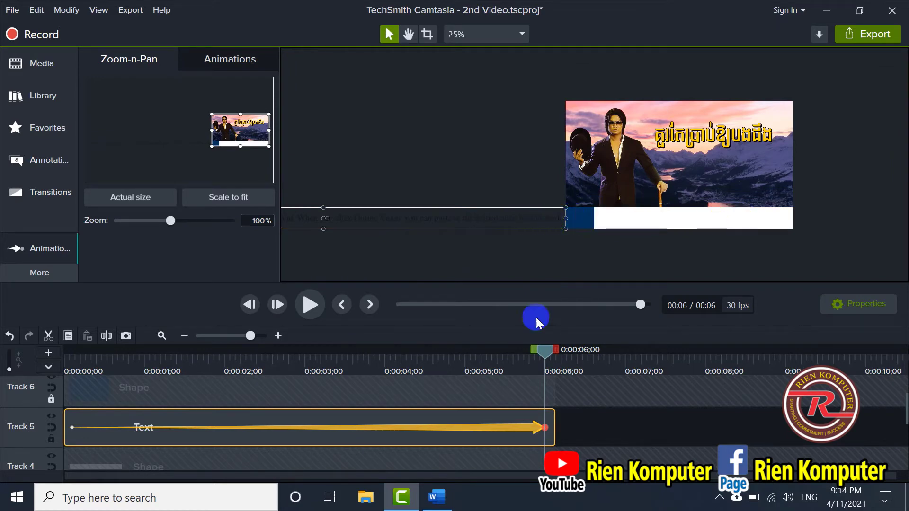
- Play the timeline from the start to check the text scrolling across the white bar
{"action": "left_click_drag", "start_coordinate": [544, 351], "coordinate": [105, 372]}
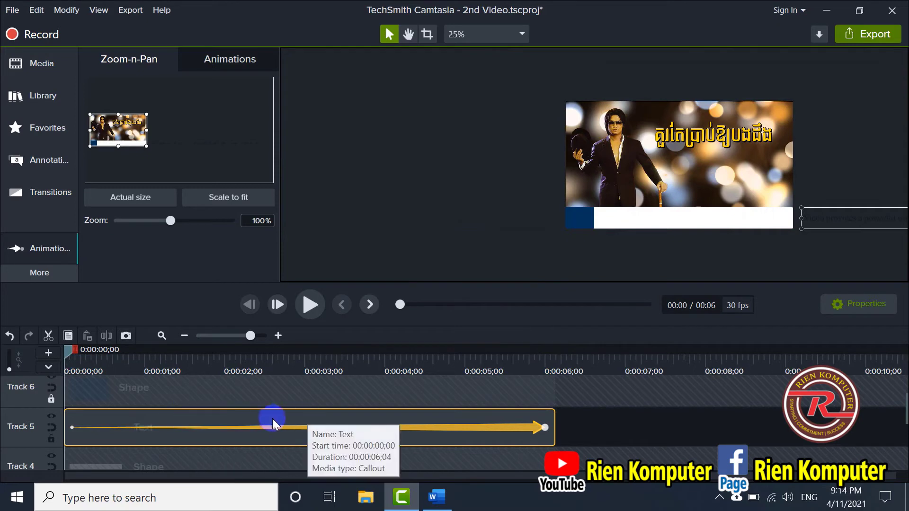
{"action": "scroll", "coordinate": [249, 425], "scroll_direction": "down", "scroll_amount": 1}
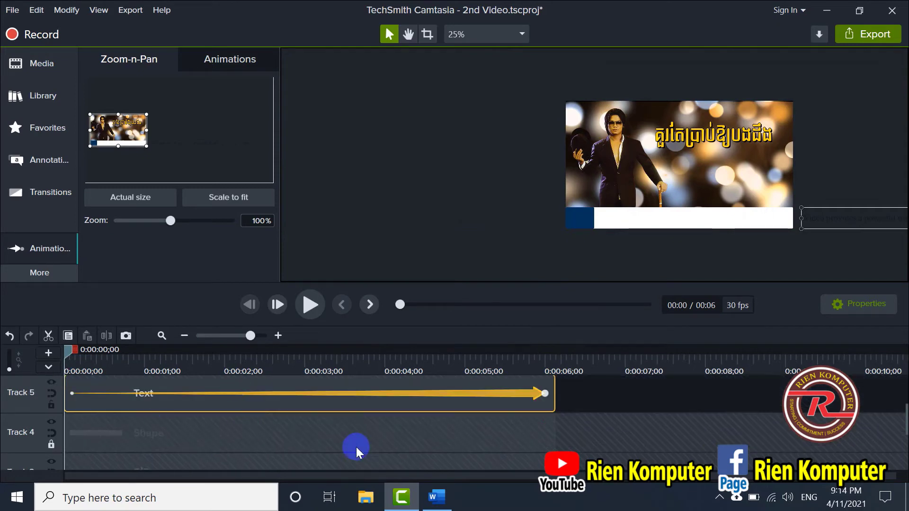
{"action": "scroll", "coordinate": [264, 427], "scroll_direction": "up", "scroll_amount": 1}
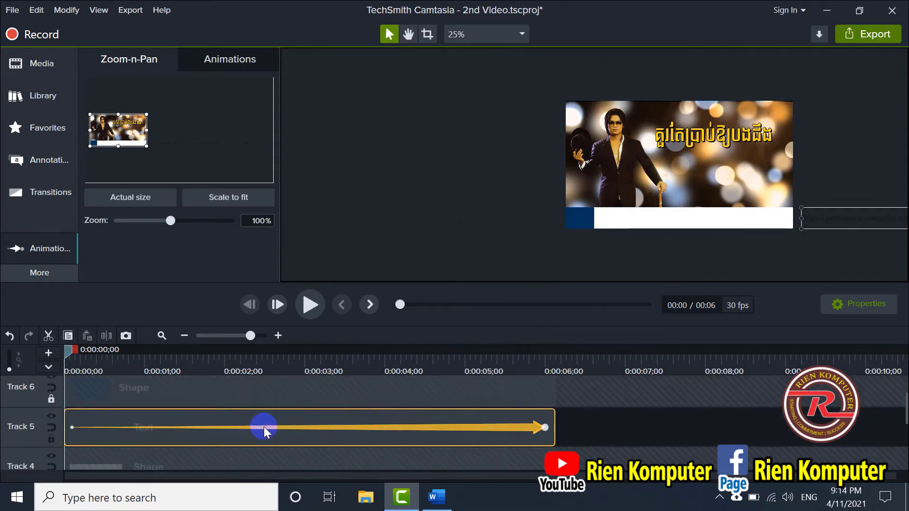
{"action": "scroll", "coordinate": [580, 439], "scroll_direction": "up", "scroll_amount": 1}
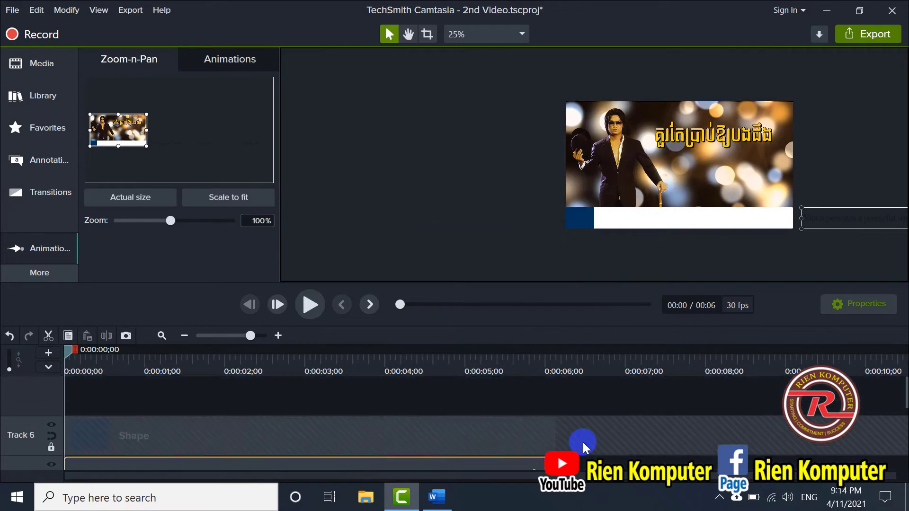
{"action": "scroll", "coordinate": [474, 407], "scroll_direction": "down", "scroll_amount": 3}
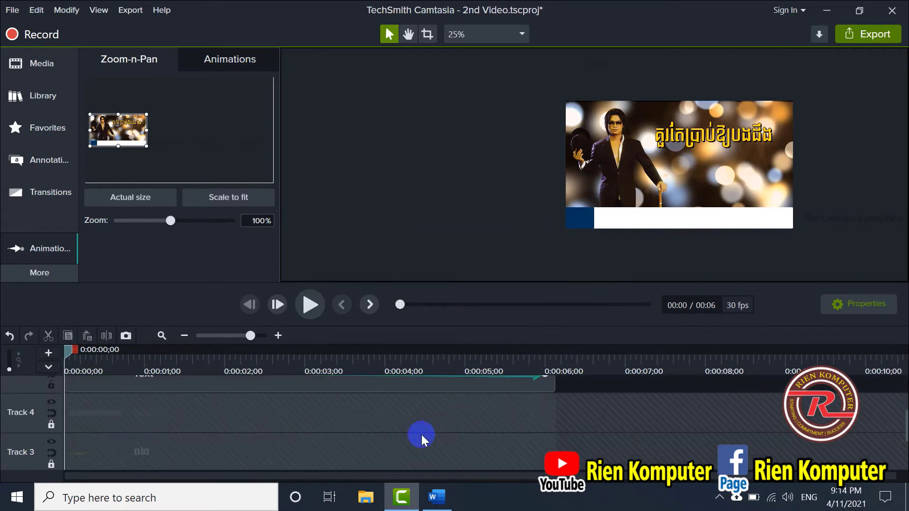
{"action": "scroll", "coordinate": [320, 425], "scroll_direction": "up", "scroll_amount": 2}
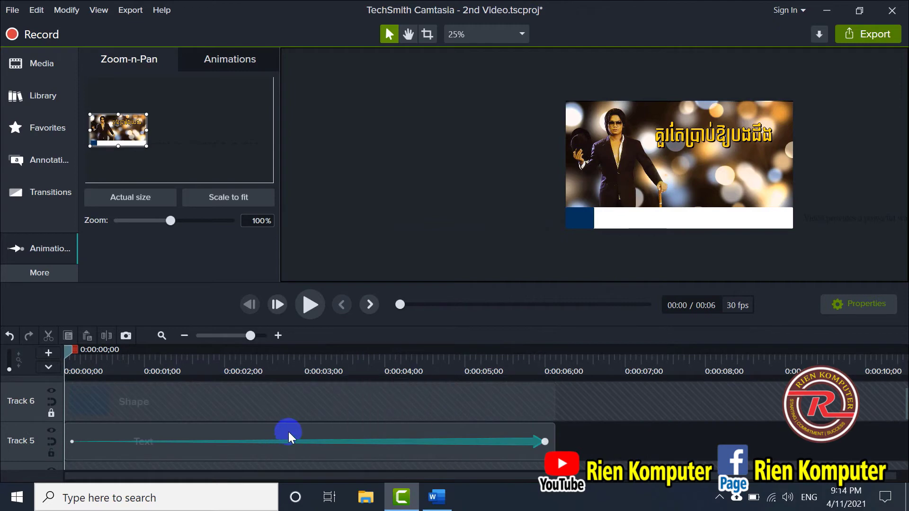
{"action": "scroll", "coordinate": [371, 422], "scroll_direction": "down", "scroll_amount": 2}
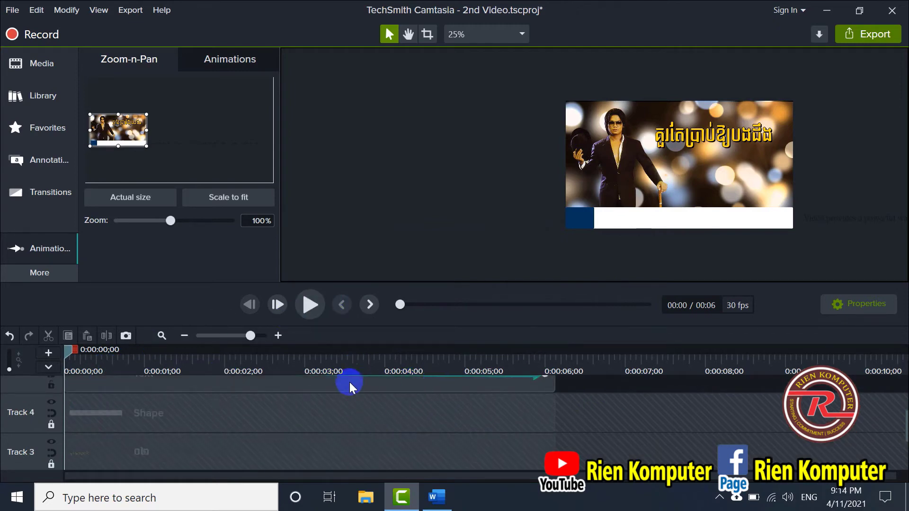
{"action": "left_click", "coordinate": [311, 305]}
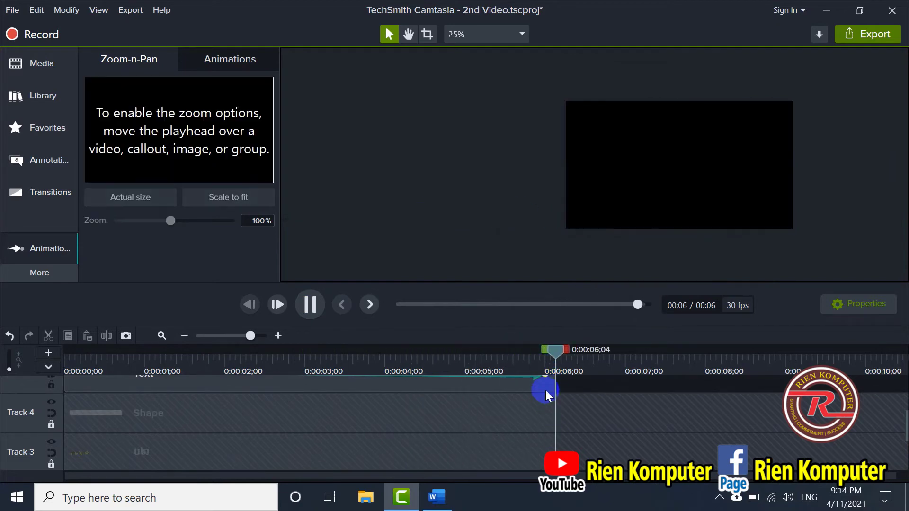
- Fit the canvas to its viewing area and replay the scrolling banner from 0:00:00;00
{"action": "scroll", "coordinate": [525, 428], "scroll_direction": "up", "scroll_amount": 2}
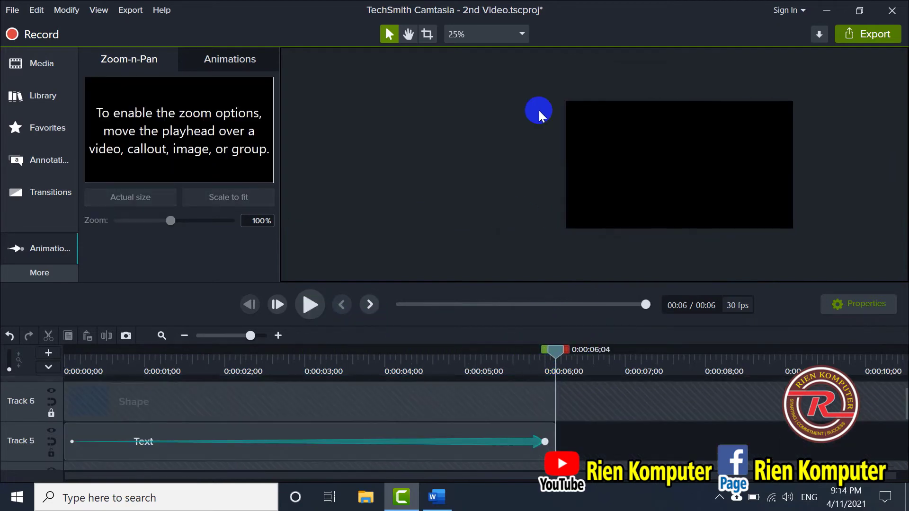
{"action": "left_click", "coordinate": [521, 36]}
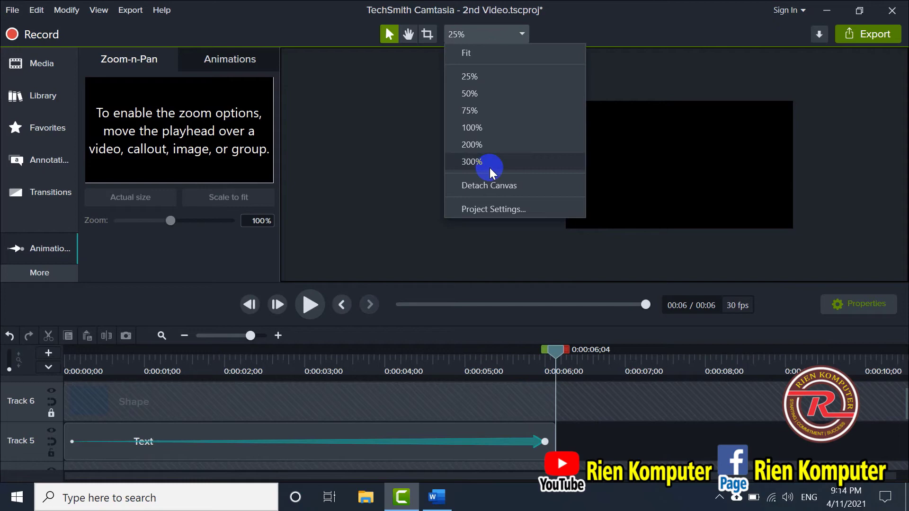
{"action": "left_click", "coordinate": [472, 53]}
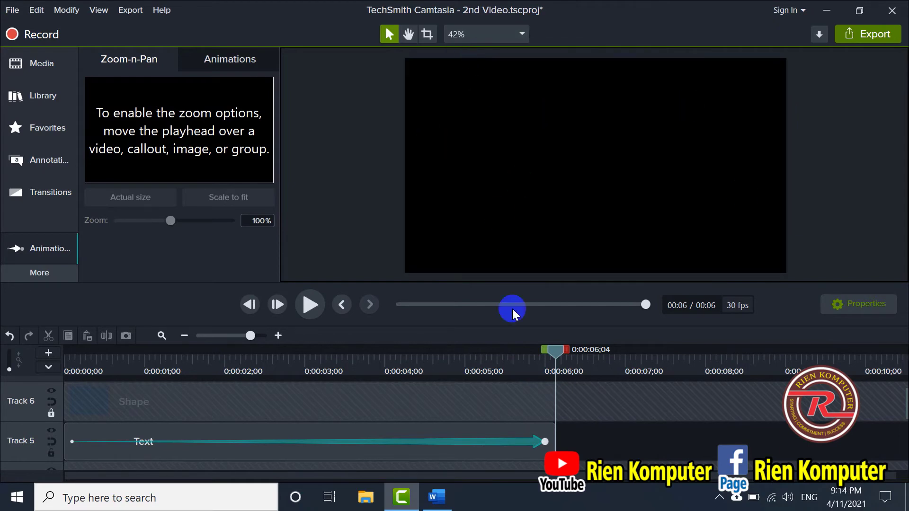
{"action": "left_click_drag", "start_coordinate": [558, 357], "coordinate": [4, 353]}
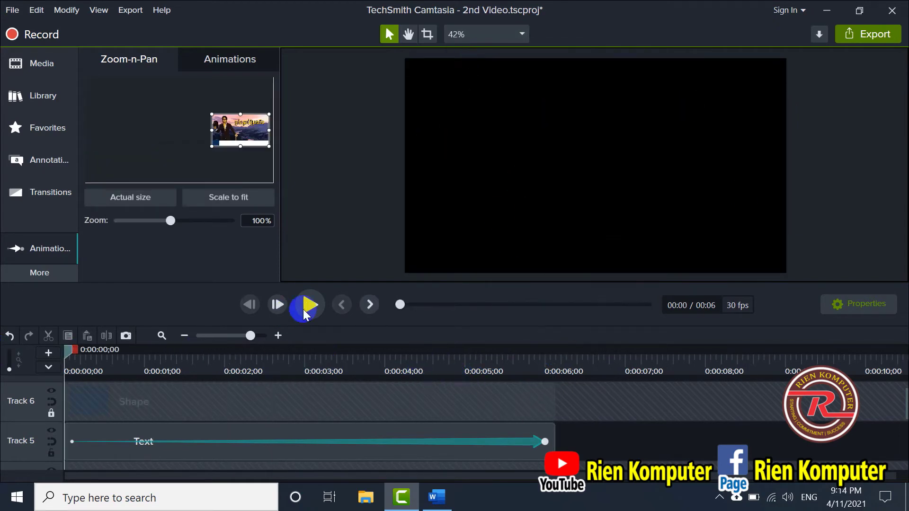
{"action": "key", "text": "space"}
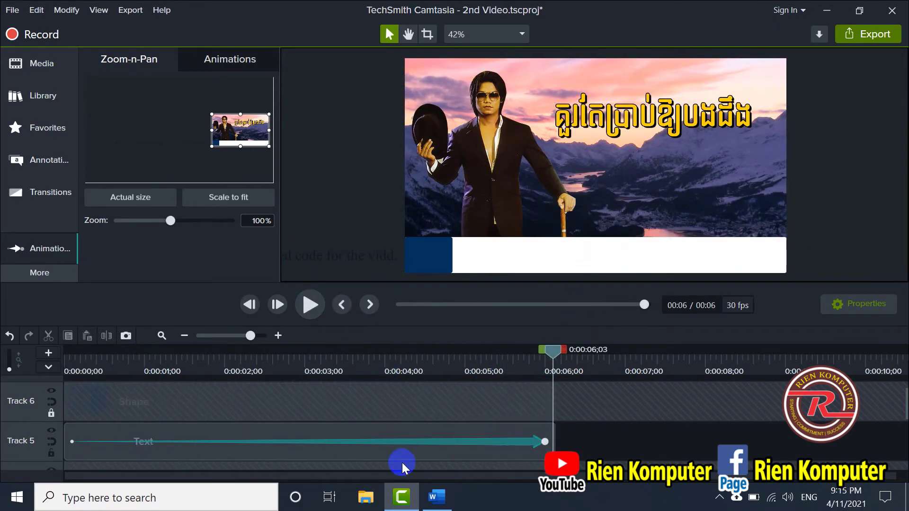
- Unlock Tracks 6, 4, 3, 2 and 1 on the timeline
{"action": "left_click", "coordinate": [52, 413]}
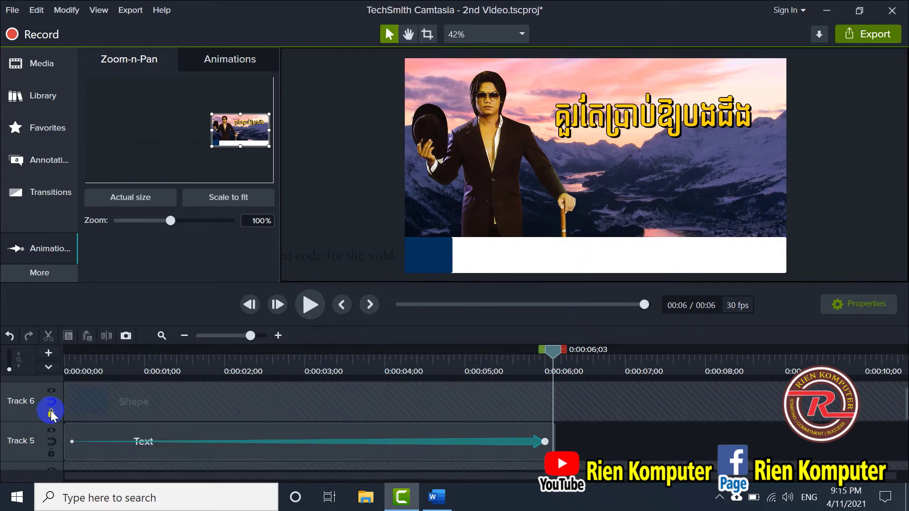
{"action": "left_click", "coordinate": [51, 414]}
{"action": "scroll", "coordinate": [80, 430], "scroll_direction": "down", "scroll_amount": 2}
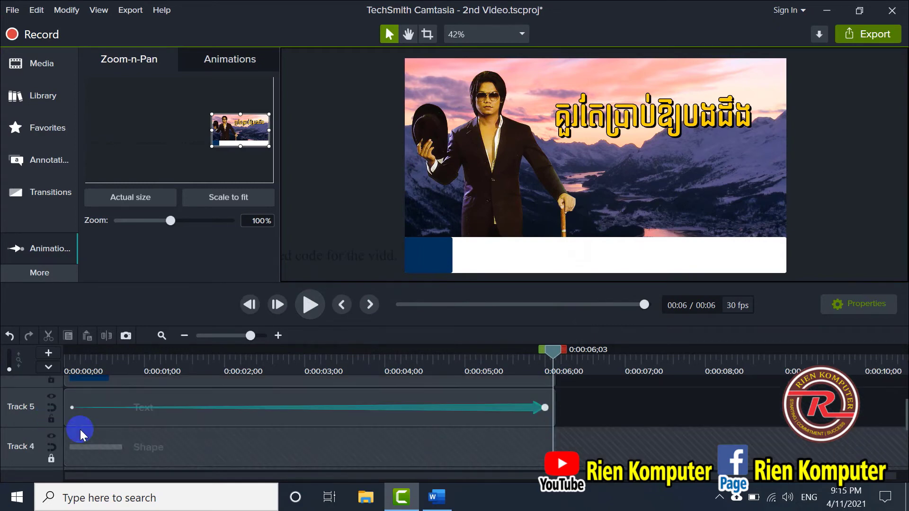
{"action": "scroll", "coordinate": [197, 439], "scroll_direction": "up", "scroll_amount": 1}
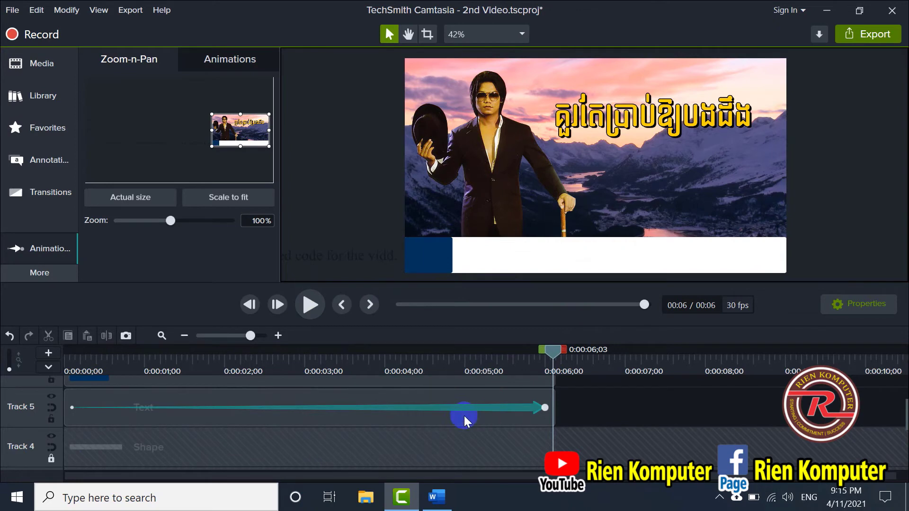
{"action": "left_click", "coordinate": [51, 458]}
{"action": "scroll", "coordinate": [118, 428], "scroll_direction": "down", "scroll_amount": 1}
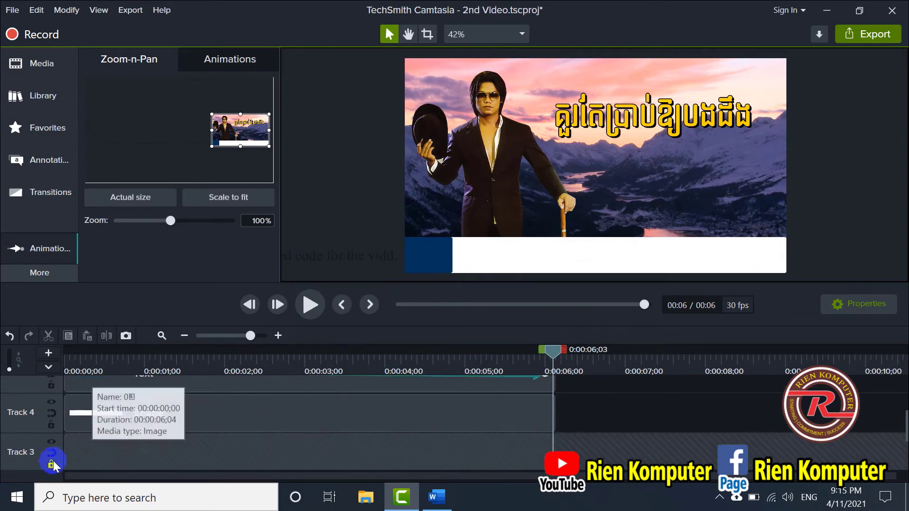
{"action": "scroll", "coordinate": [126, 422], "scroll_direction": "down", "scroll_amount": 2}
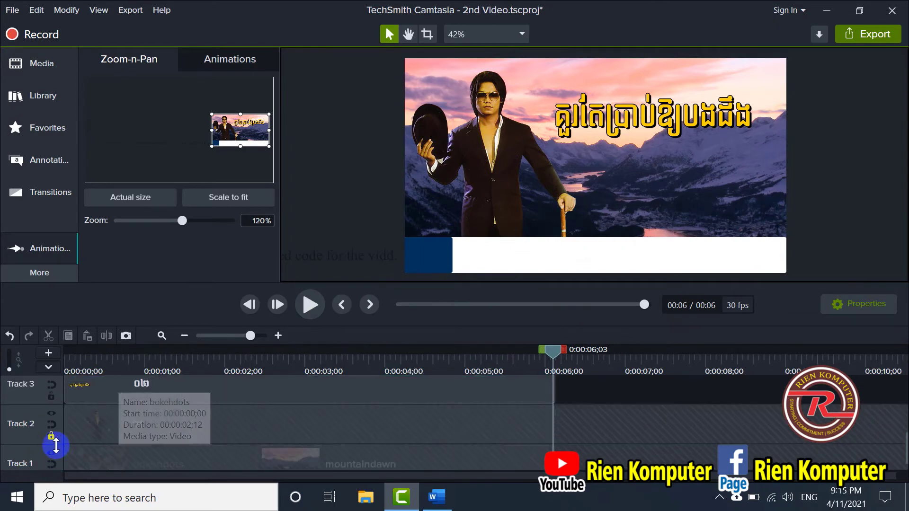
{"action": "left_click", "coordinate": [51, 436]}
{"action": "scroll", "coordinate": [211, 419], "scroll_direction": "down", "scroll_amount": 1}
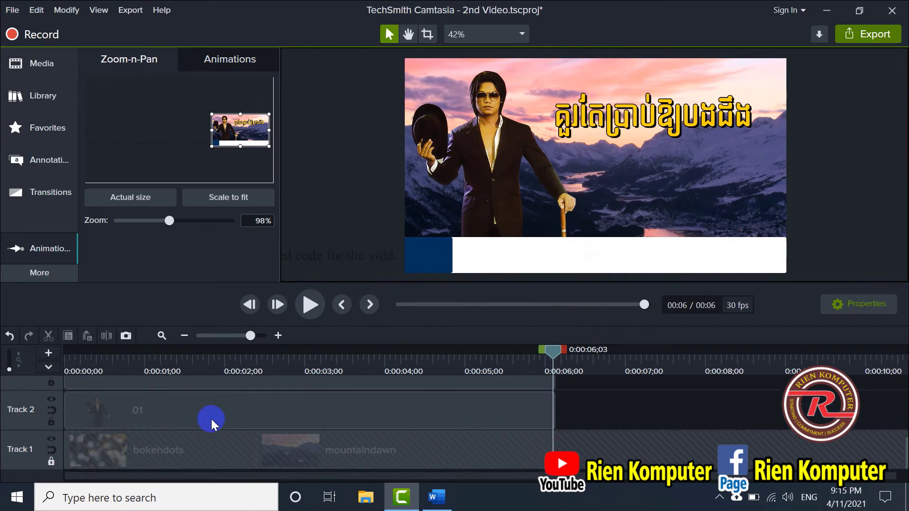
{"action": "left_click", "coordinate": [51, 461]}
{"action": "scroll", "coordinate": [537, 443], "scroll_direction": "up", "scroll_amount": 3}
{"action": "scroll", "coordinate": [533, 444], "scroll_direction": "up", "scroll_amount": 1}
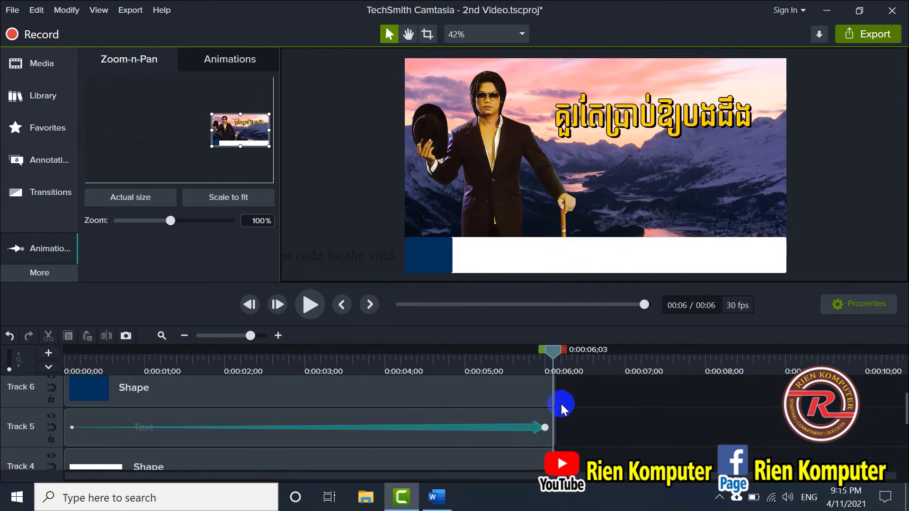
- Select all the clips ending near 0:00:06;03 and extend their ends together to 0:00:11;00
{"action": "scroll", "coordinate": [601, 413], "scroll_direction": "up", "scroll_amount": 1}
{"action": "scroll", "coordinate": [583, 413], "scroll_direction": "down", "scroll_amount": 1}
{"action": "left_click_drag", "start_coordinate": [574, 403], "coordinate": [872, 451]}
{"action": "left_click_drag", "start_coordinate": [640, 477], "coordinate": [674, 477]}
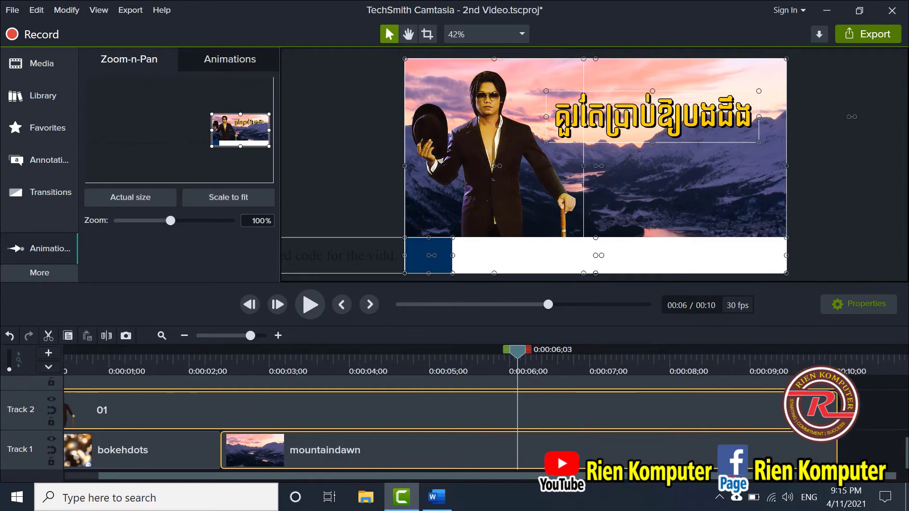
{"action": "left_click_drag", "start_coordinate": [832, 408], "coordinate": [892, 410]}
{"action": "scroll", "coordinate": [536, 427], "scroll_direction": "up", "scroll_amount": 5}
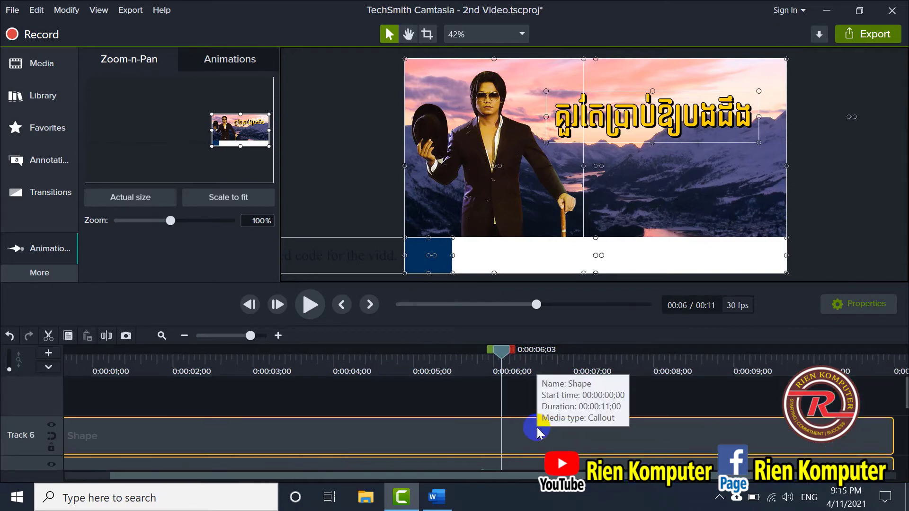
- Stretch the text callout's animation arrow on Track 5 to end at about 10.5 seconds, just before the clip's end
{"action": "scroll", "coordinate": [536, 427], "scroll_direction": "down", "scroll_amount": 1}
{"action": "left_click", "coordinate": [504, 427]}
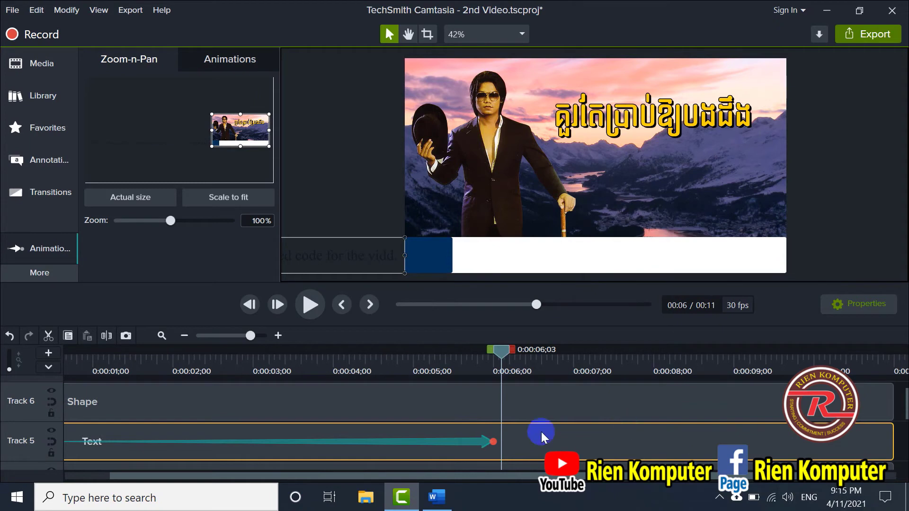
{"action": "left_click", "coordinate": [496, 441]}
{"action": "left_click_drag", "start_coordinate": [493, 442], "coordinate": [870, 441]}
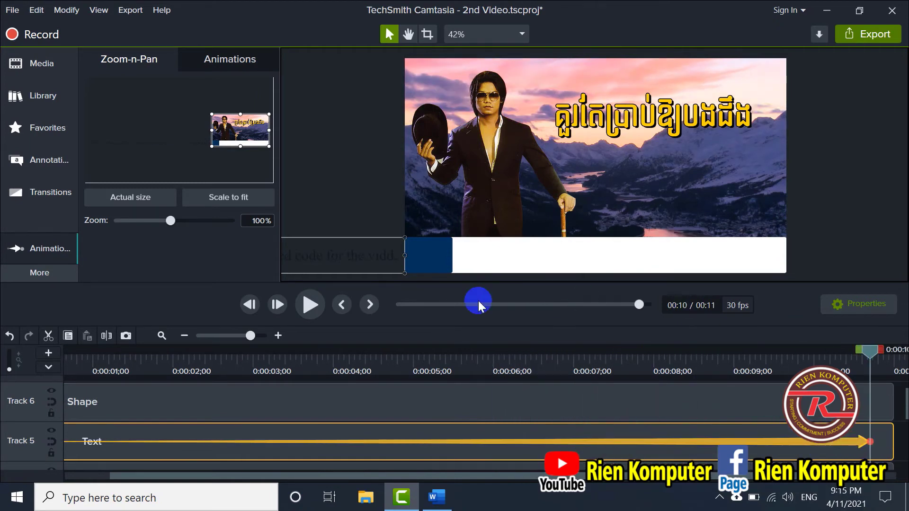
- Play the timeline from 0:00:00;00 to check the speed of the scrolling text
{"action": "left_click", "coordinate": [399, 303]}
{"action": "scroll", "coordinate": [453, 419], "scroll_direction": "up", "scroll_amount": 2}
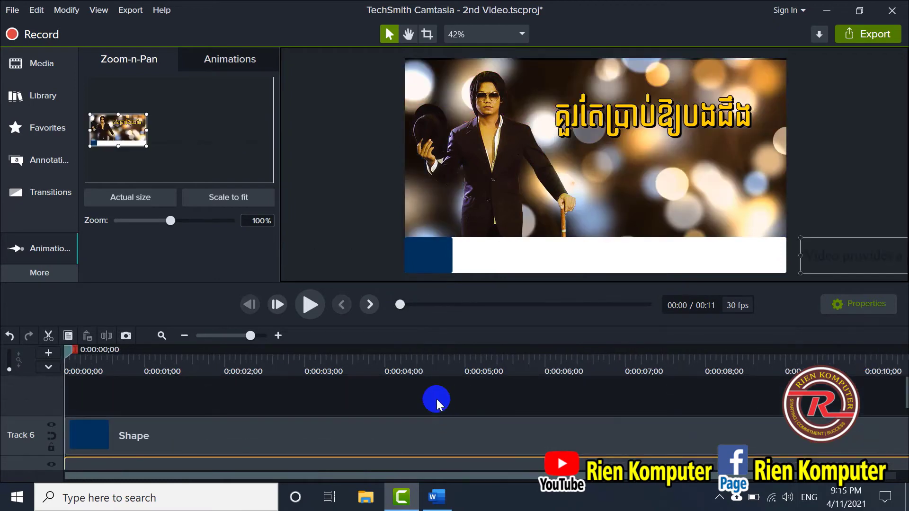
{"action": "scroll", "coordinate": [436, 399], "scroll_direction": "down", "scroll_amount": 3}
{"action": "scroll", "coordinate": [441, 423], "scroll_direction": "up", "scroll_amount": 3}
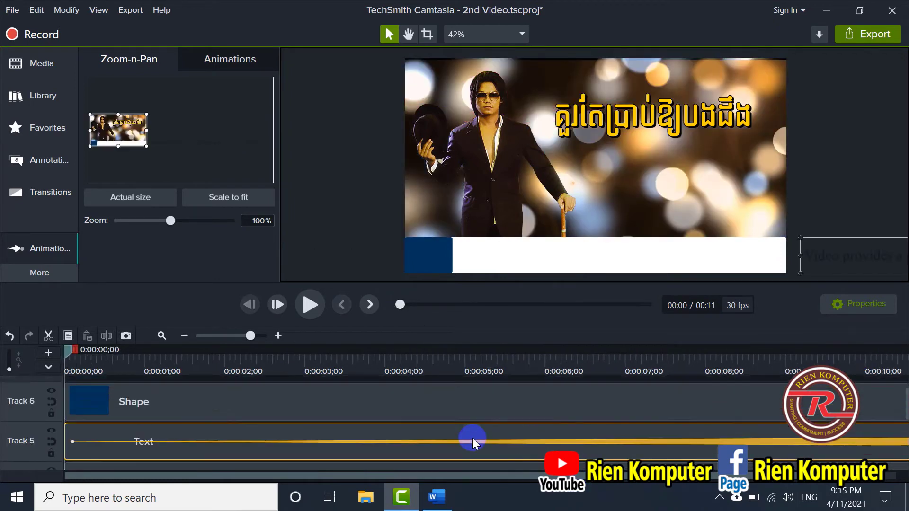
{"action": "scroll", "coordinate": [400, 398], "scroll_direction": "down", "scroll_amount": 3}
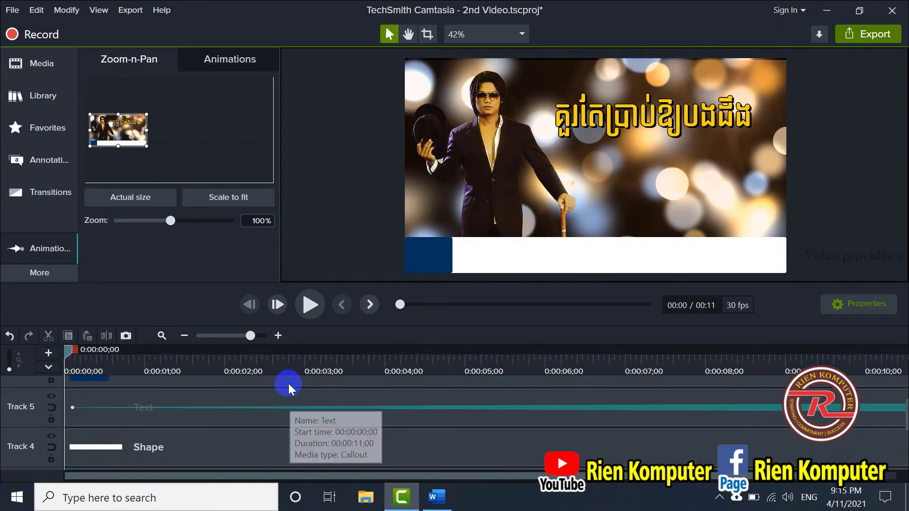
{"action": "left_click", "coordinate": [308, 304]}
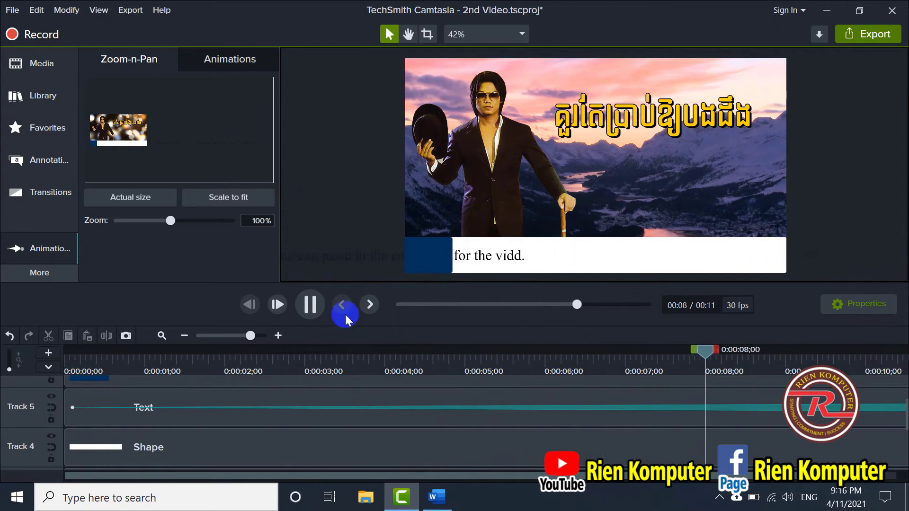
{"action": "left_click", "coordinate": [309, 305]}
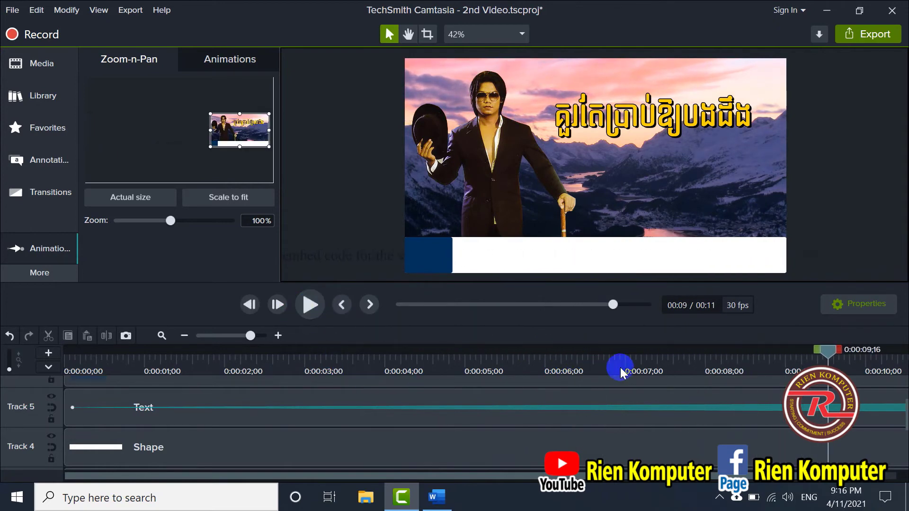
- Shift the Track 3 title clip to start at about 2 seconds and place the playhead at 0:00:06;26 with the text callout selected
{"action": "key", "text": "ctrl+v"}
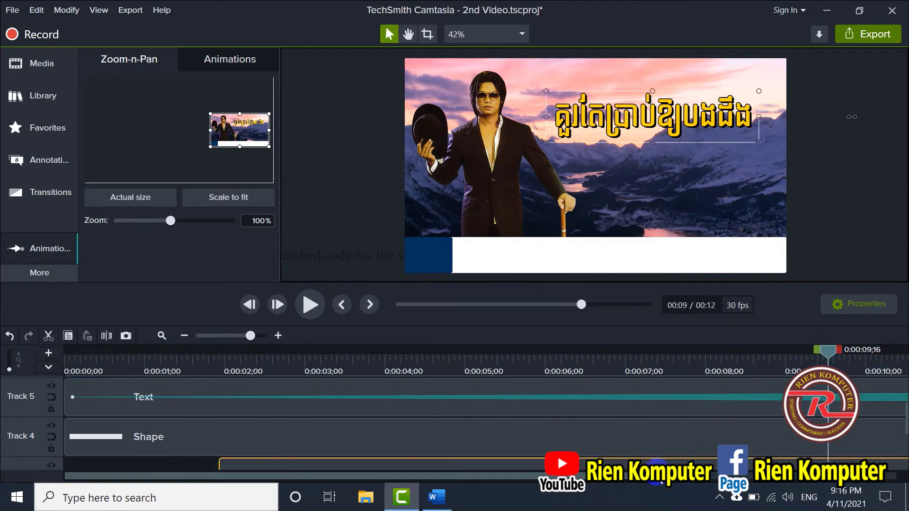
{"action": "scroll", "coordinate": [473, 417], "scroll_direction": "right", "scroll_amount": 5}
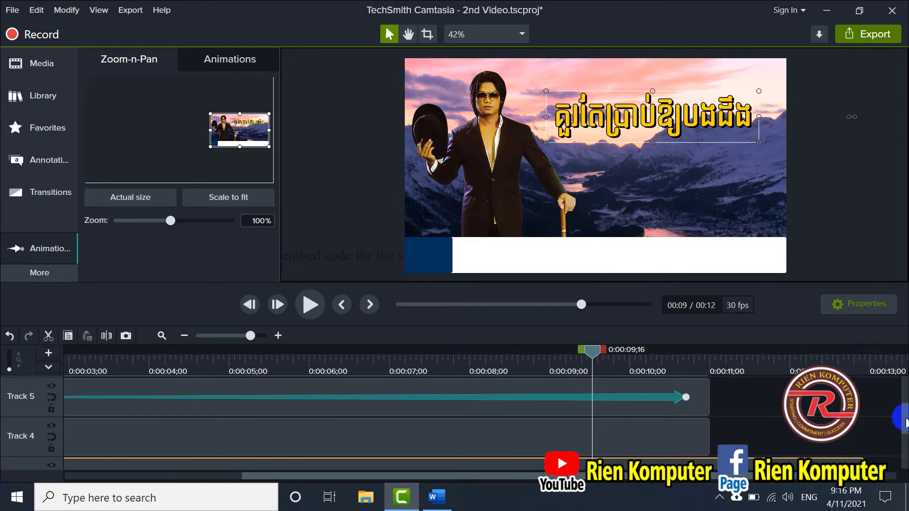
{"action": "left_click", "coordinate": [658, 397]}
{"action": "left_click_drag", "start_coordinate": [584, 354], "coordinate": [379, 360]}
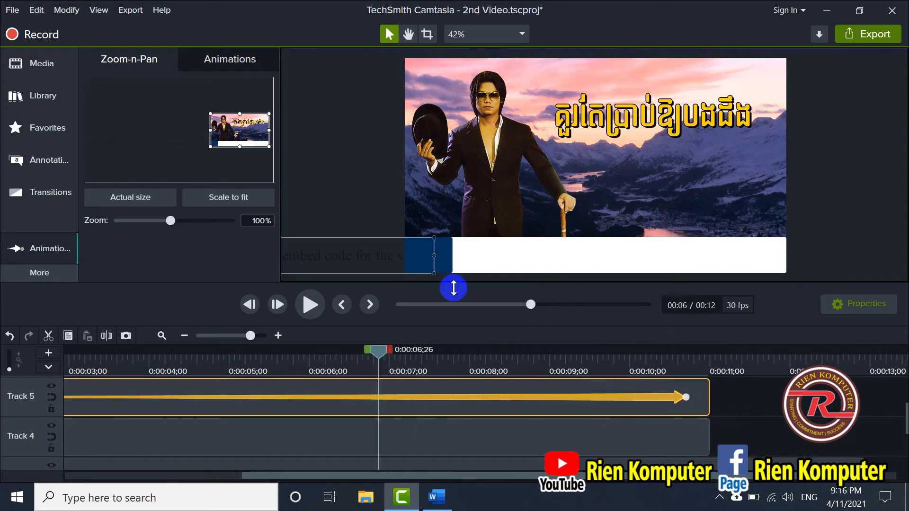
{"action": "left_click", "coordinate": [562, 262]}
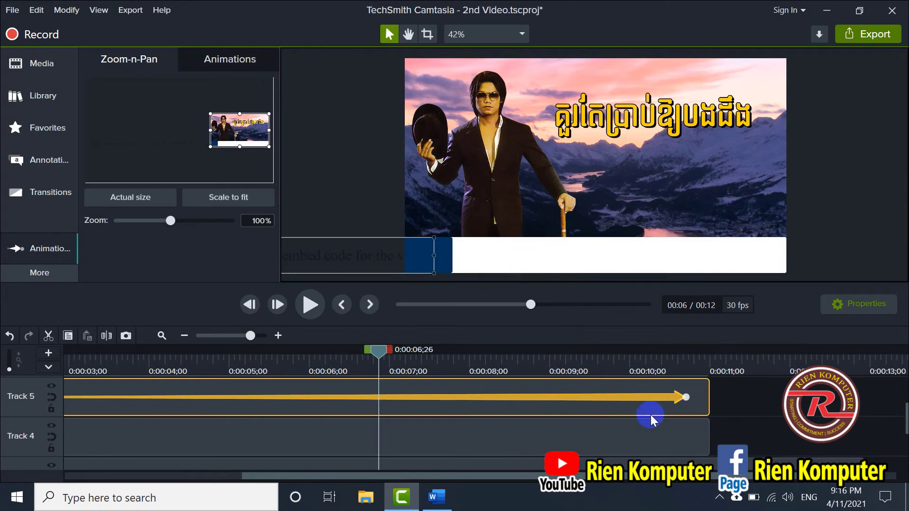
- Zoom the timeline out and move the Track 3 title clip back to the timeline's start
{"action": "left_click", "coordinate": [228, 336]}
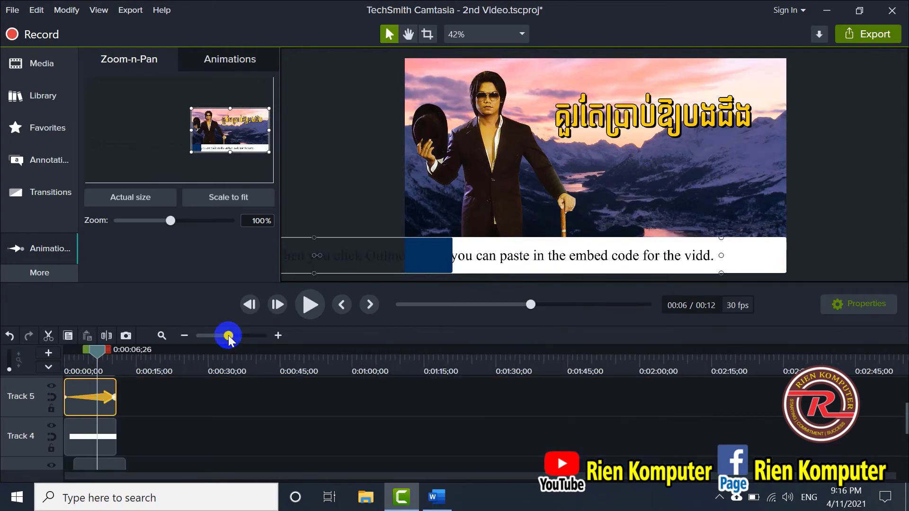
{"action": "scroll", "coordinate": [138, 449], "scroll_direction": "down", "scroll_amount": 3}
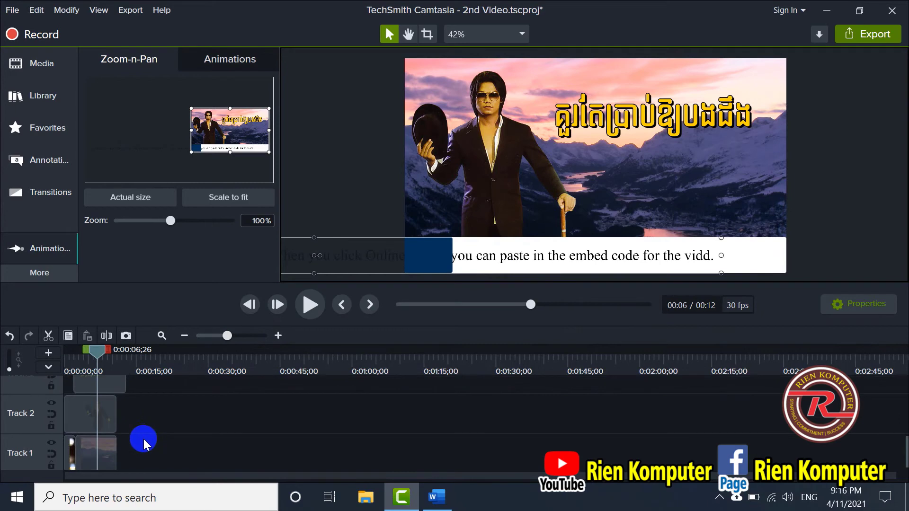
{"action": "scroll", "coordinate": [144, 440], "scroll_direction": "up", "scroll_amount": 1}
{"action": "left_click_drag", "start_coordinate": [106, 409], "coordinate": [86, 406]}
{"action": "scroll", "coordinate": [146, 426], "scroll_direction": "down", "scroll_amount": 1}
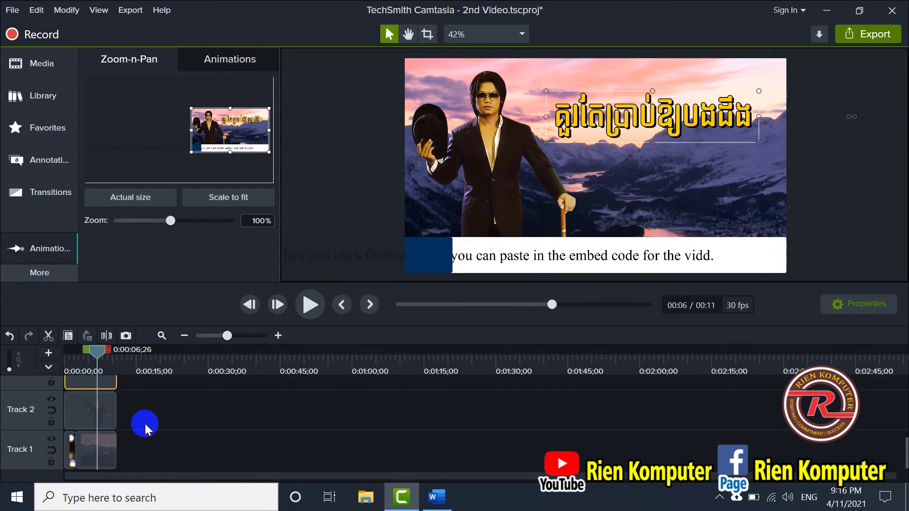
- Select the stacked clips and extend the text, white bar, title and person image to end at about 0:01:00
{"action": "left_click_drag", "start_coordinate": [146, 445], "coordinate": [81, 314]}
{"action": "scroll", "coordinate": [133, 398], "scroll_direction": "up", "scroll_amount": 2}
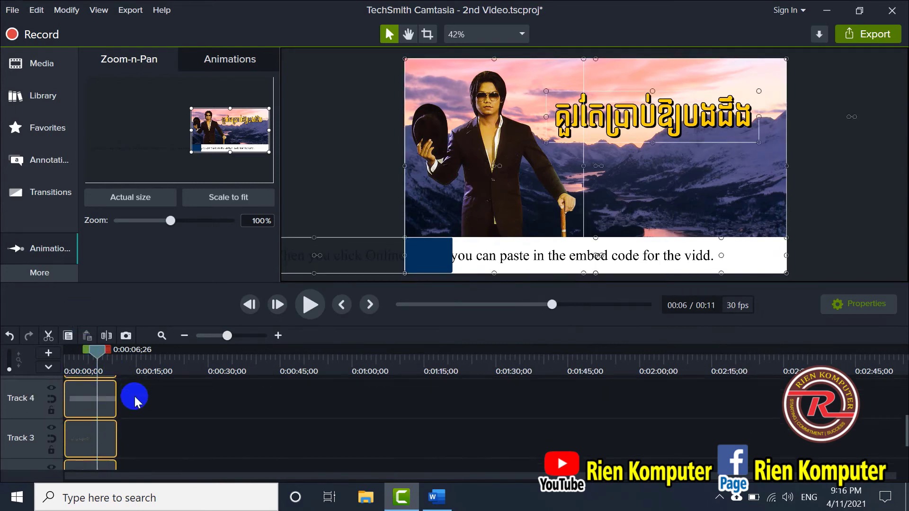
{"action": "left_click_drag", "start_coordinate": [112, 399], "coordinate": [354, 424]}
- Stretch the text animation's arrow to end at 0:00:57;27 and extend the blue square on Track 6 to a duration of 0:01:00;19
{"action": "scroll", "coordinate": [237, 431], "scroll_direction": "up", "scroll_amount": 2}
{"action": "left_click_drag", "start_coordinate": [147, 426], "coordinate": [341, 427]}
{"action": "scroll", "coordinate": [105, 412], "scroll_direction": "up", "scroll_amount": 2}
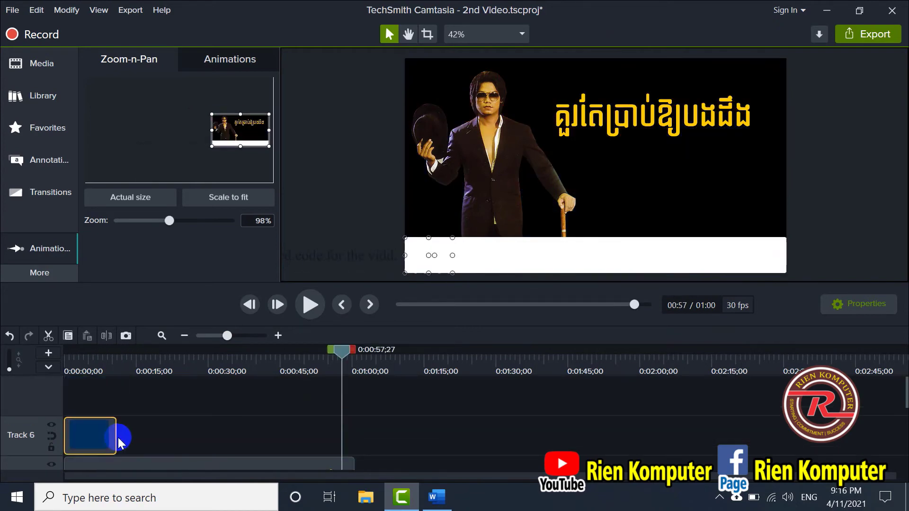
{"action": "left_click_drag", "start_coordinate": [116, 435], "coordinate": [359, 437]}
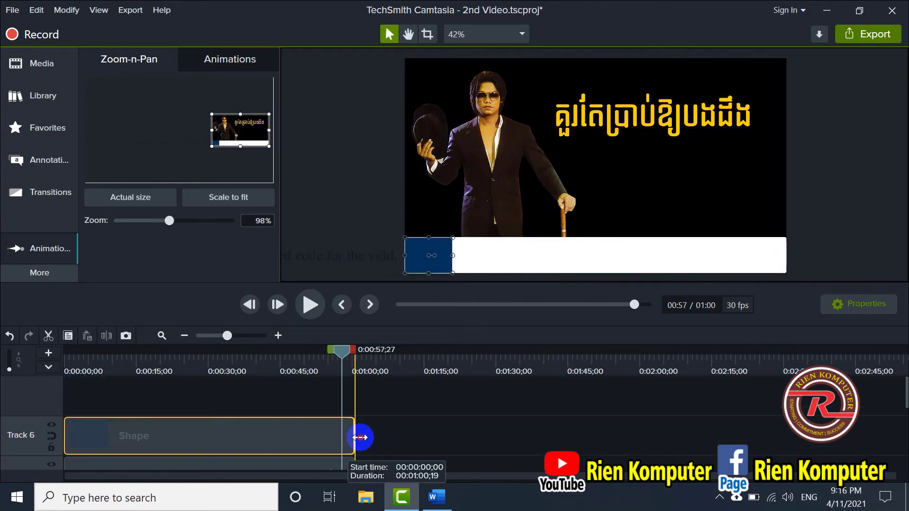
{"action": "scroll", "coordinate": [350, 416], "scroll_direction": "down", "scroll_amount": 2}
- Play the extended banner from 0:00:00;00 to check the slower text scroll
{"action": "key", "text": "Home"}
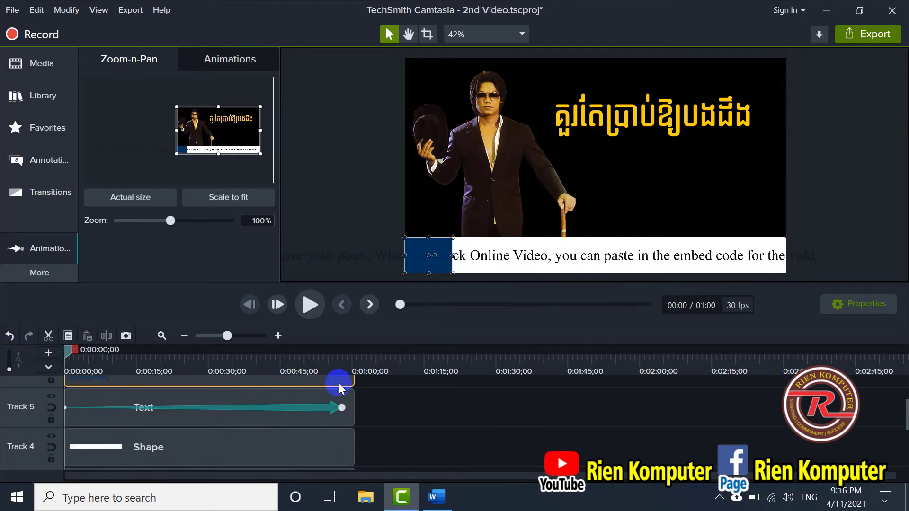
{"action": "left_click", "coordinate": [433, 401]}
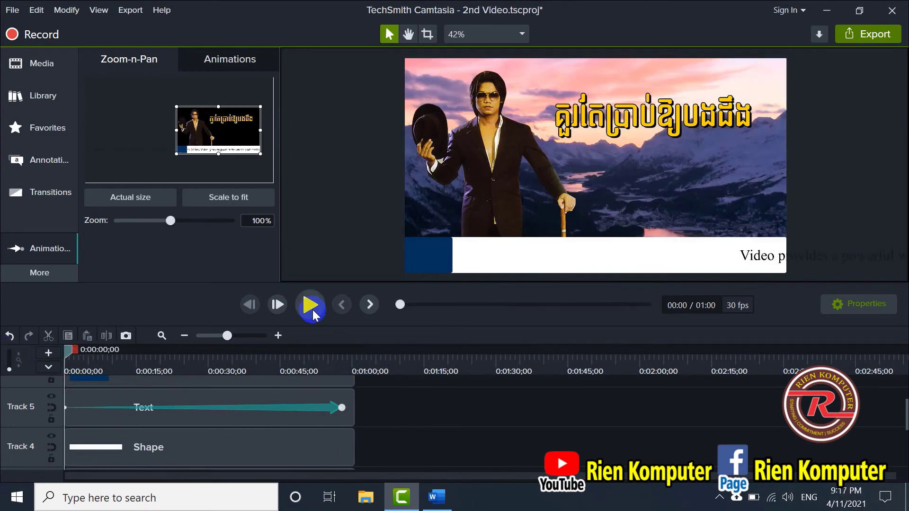
{"action": "key", "text": "space"}
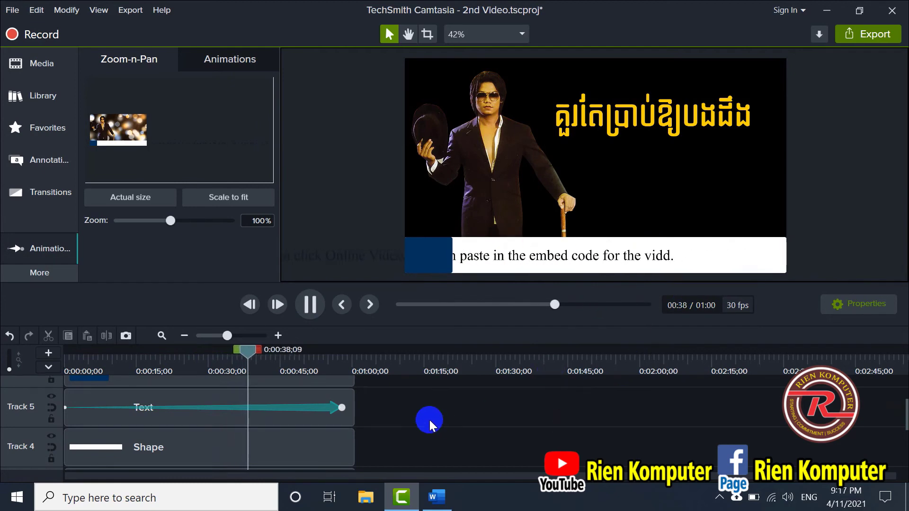
{"action": "left_click", "coordinate": [318, 306]}
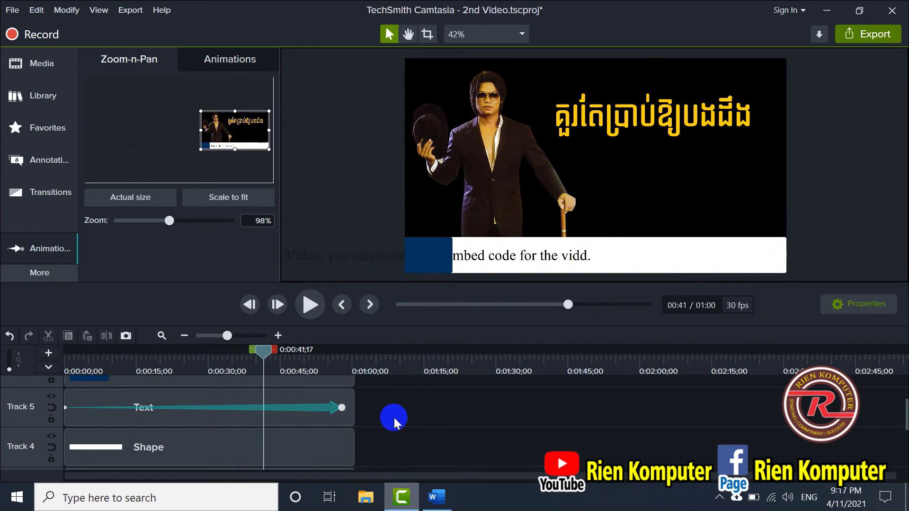
- Show the Lower Thirds folder's contents in the Camtasia 2020 library
{"action": "scroll", "coordinate": [393, 408], "scroll_direction": "up", "scroll_amount": 2}
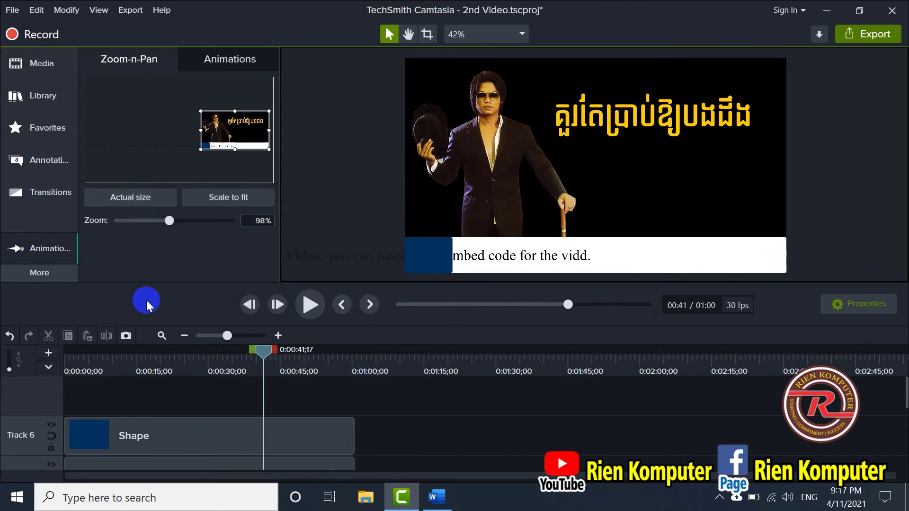
{"action": "left_click", "coordinate": [45, 102]}
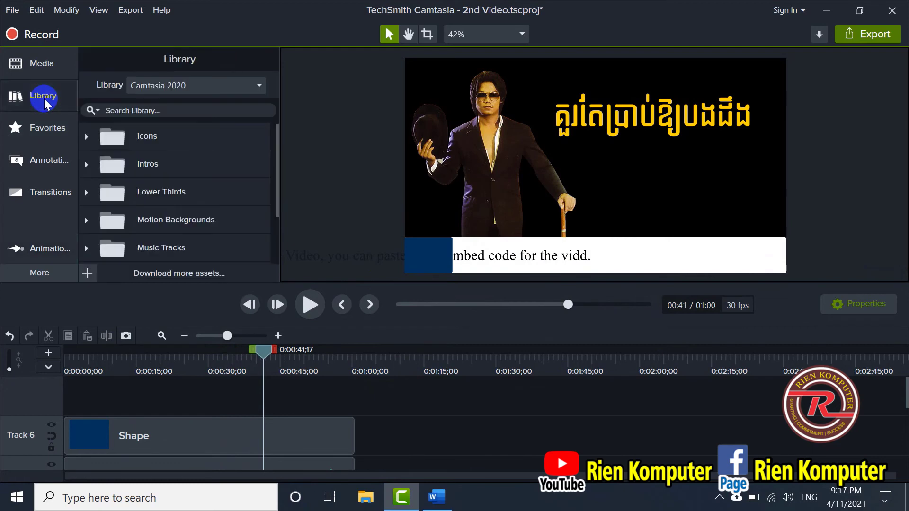
{"action": "left_click", "coordinate": [87, 192]}
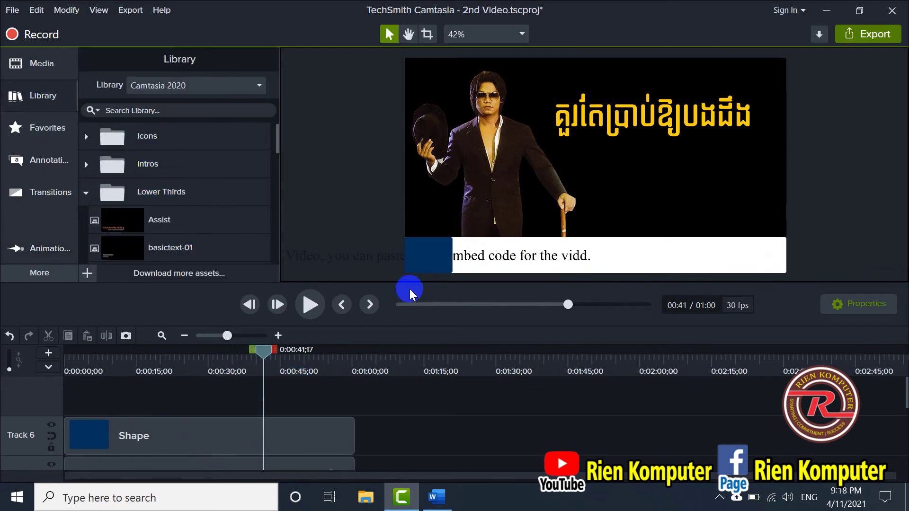
{"action": "left_click", "coordinate": [448, 268]}
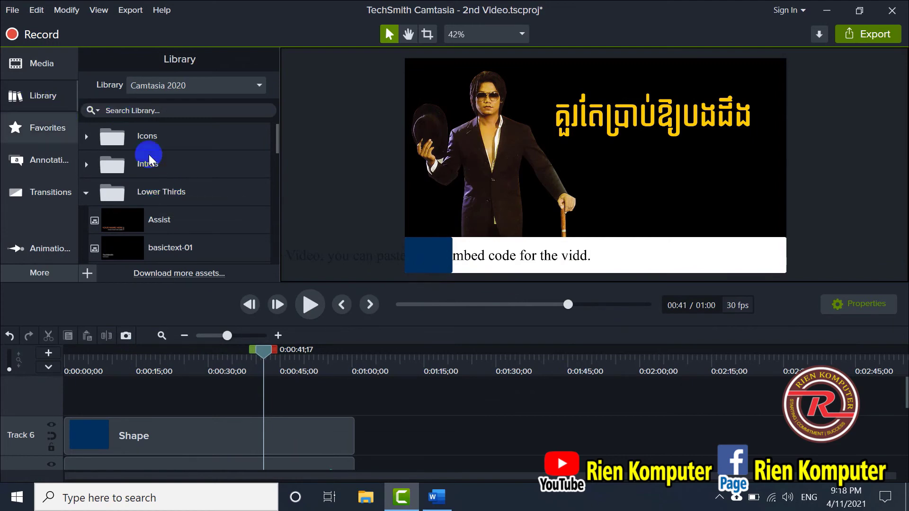
{"action": "left_click", "coordinate": [127, 194]}
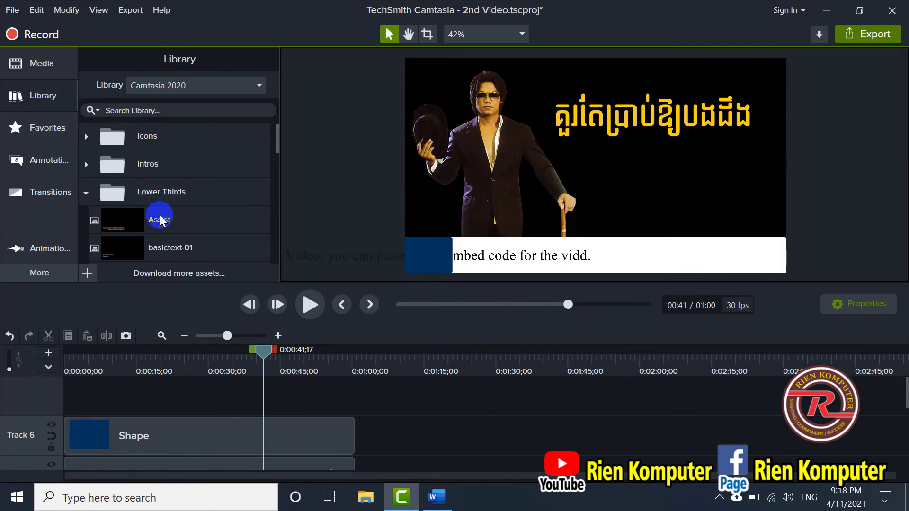
- Place the Assist lower third at the start of Track 7 and play it from 0:00:00;00
{"action": "left_click_drag", "start_coordinate": [160, 231], "coordinate": [88, 398]}
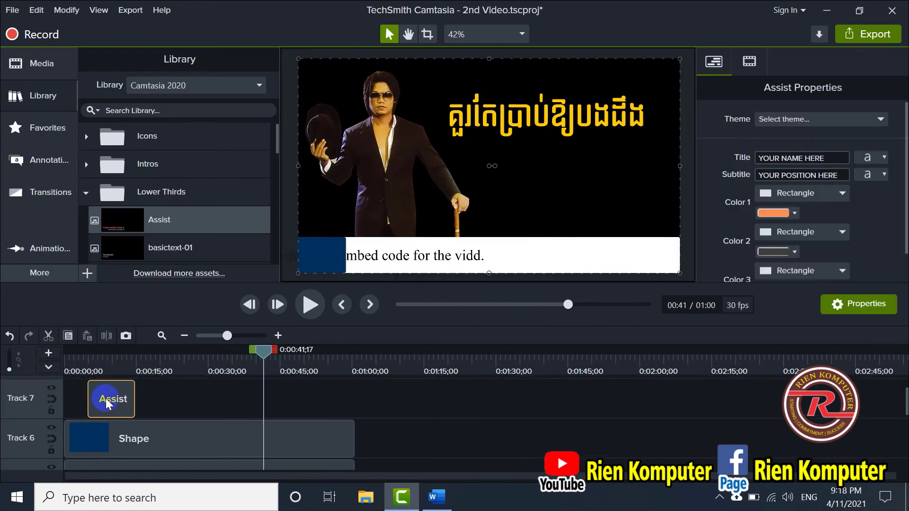
{"action": "left_click", "coordinate": [71, 361]}
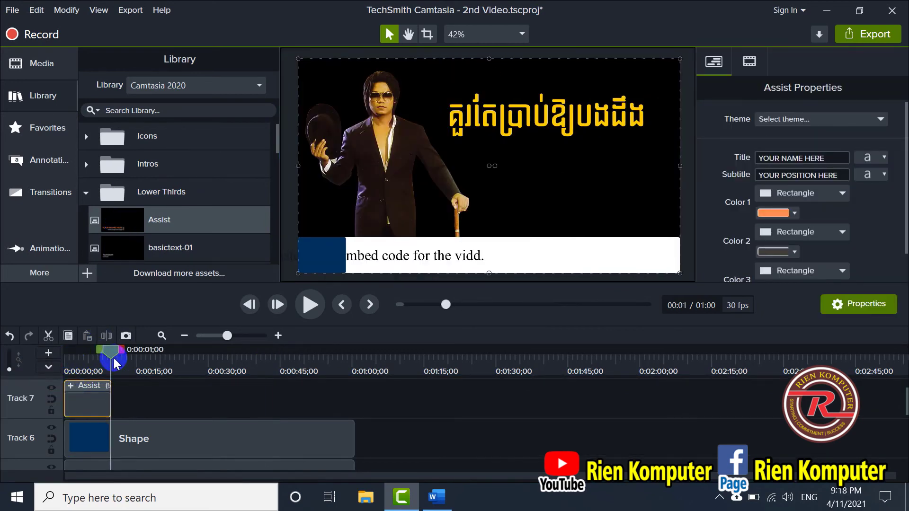
{"action": "left_click_drag", "start_coordinate": [70, 354], "coordinate": [44, 361]}
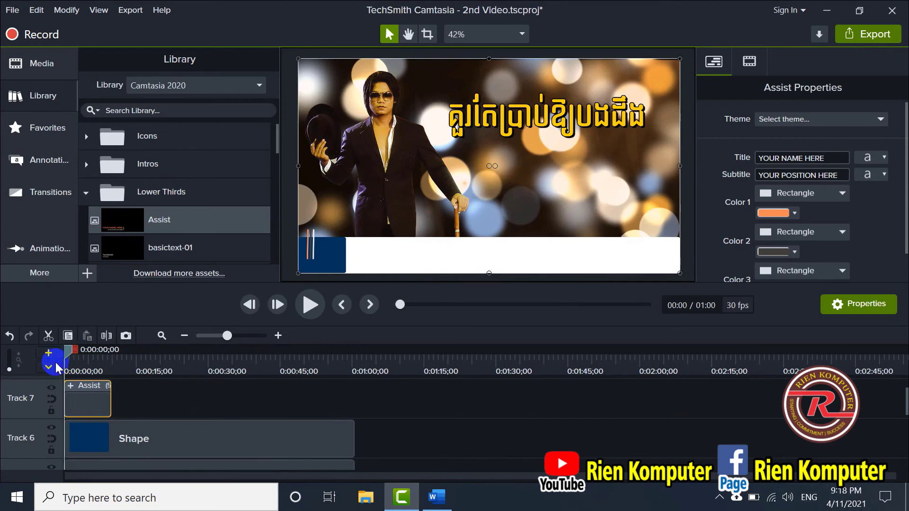
{"action": "left_click", "coordinate": [146, 396]}
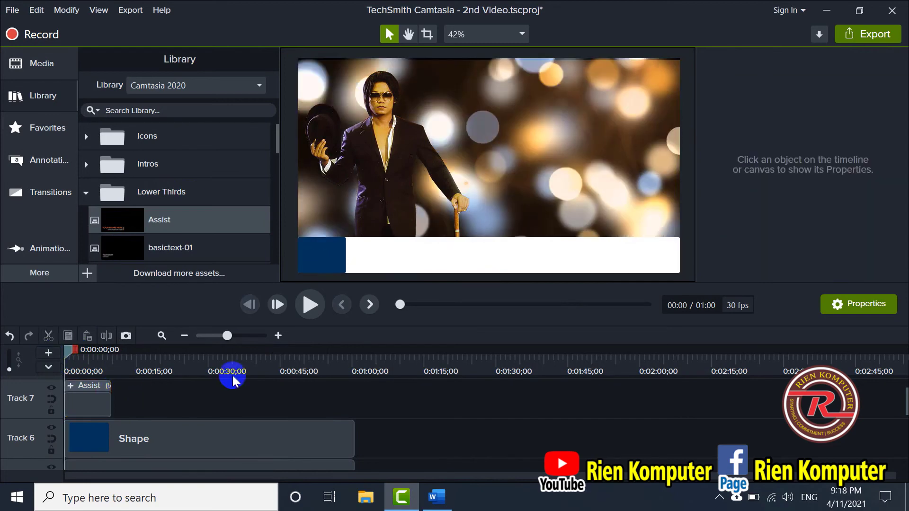
{"action": "left_click", "coordinate": [308, 305]}
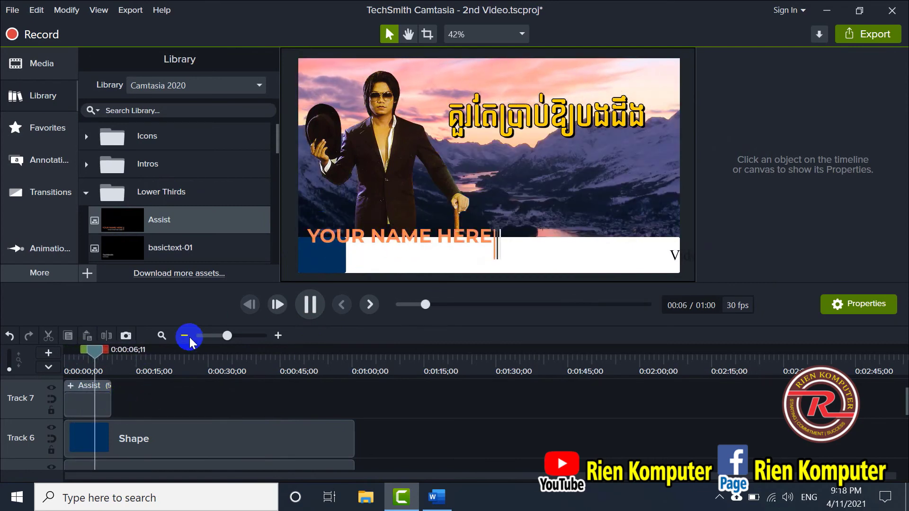
- Add the basicthird-01 lower third directly after Assist on Track 7 and play it from 0:00:09;25
{"action": "scroll", "coordinate": [154, 224], "scroll_direction": "down", "scroll_amount": 3}
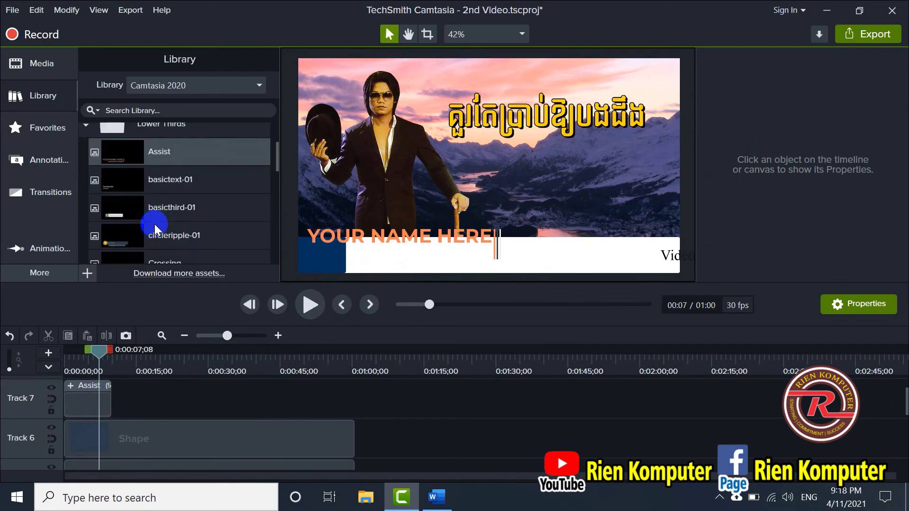
{"action": "left_click_drag", "start_coordinate": [125, 188], "coordinate": [139, 436]}
{"action": "left_click", "coordinate": [195, 440]}
{"action": "left_click_drag", "start_coordinate": [96, 359], "coordinate": [107, 359]}
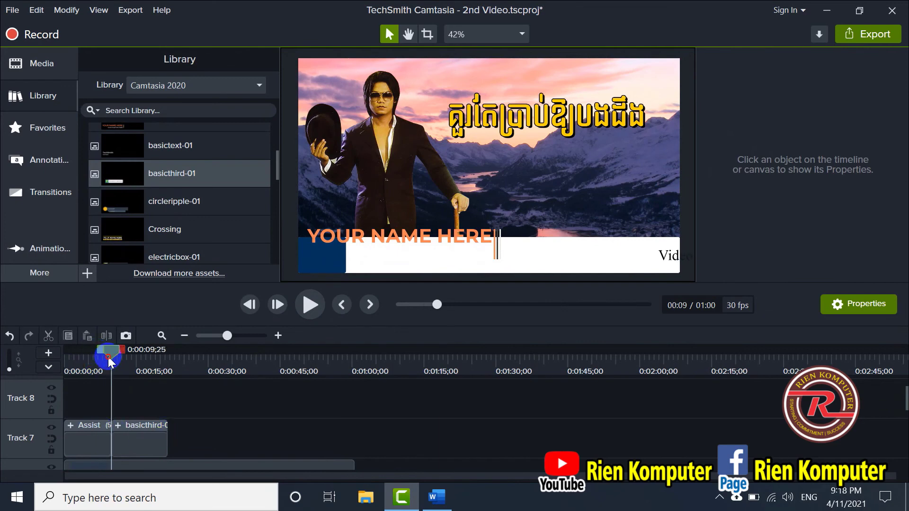
{"action": "left_click", "coordinate": [310, 305]}
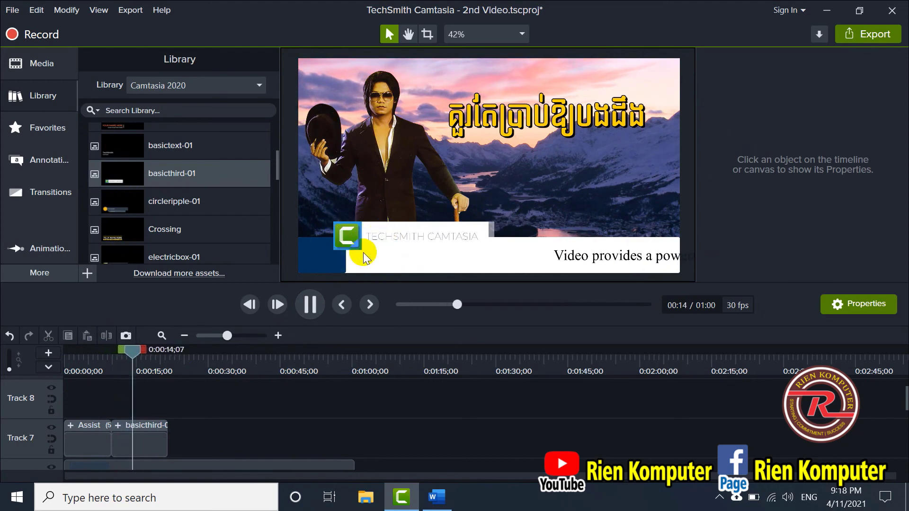
{"action": "key", "text": "space"}
- Examine the theme, title, logo and color properties of the basicthird-01 clip, keeping the whole canvas in view
{"action": "left_click", "coordinate": [141, 441]}
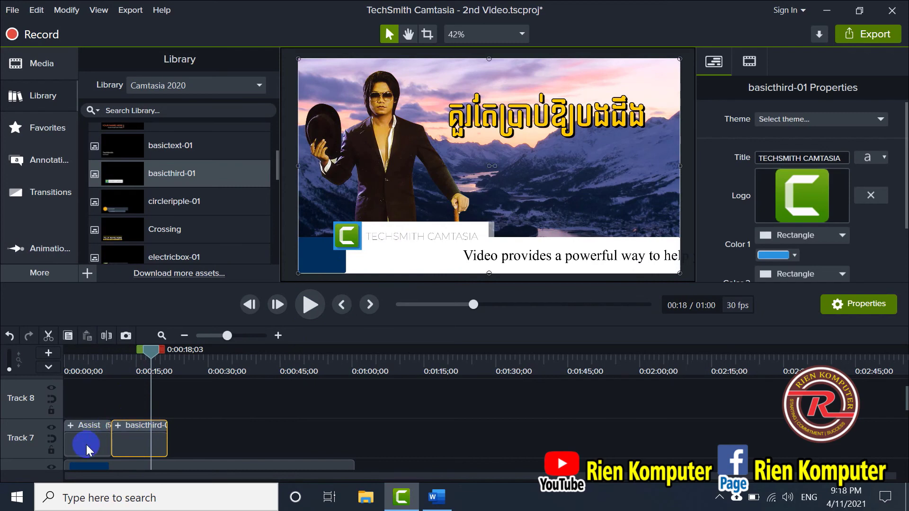
{"action": "left_click", "coordinate": [141, 442]}
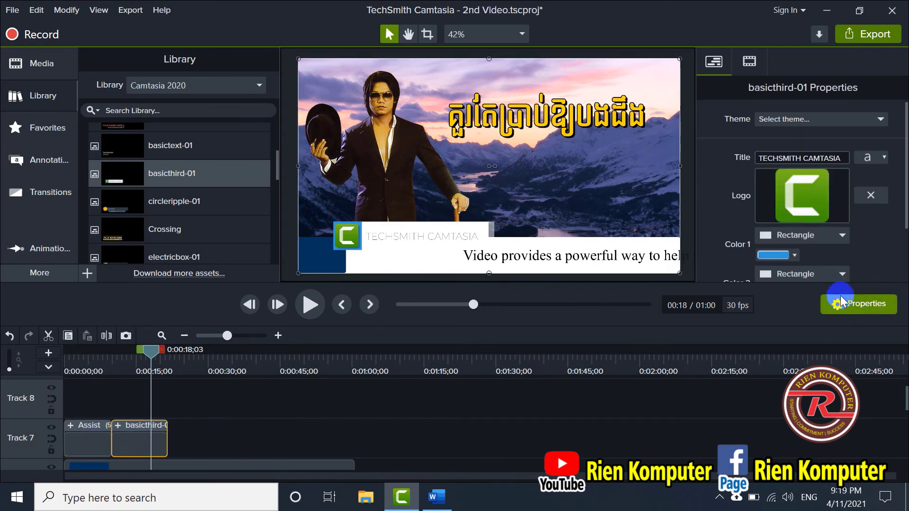
{"action": "scroll", "coordinate": [797, 170], "scroll_direction": "down", "scroll_amount": 2}
{"action": "scroll", "coordinate": [774, 191], "scroll_direction": "up", "scroll_amount": 2}
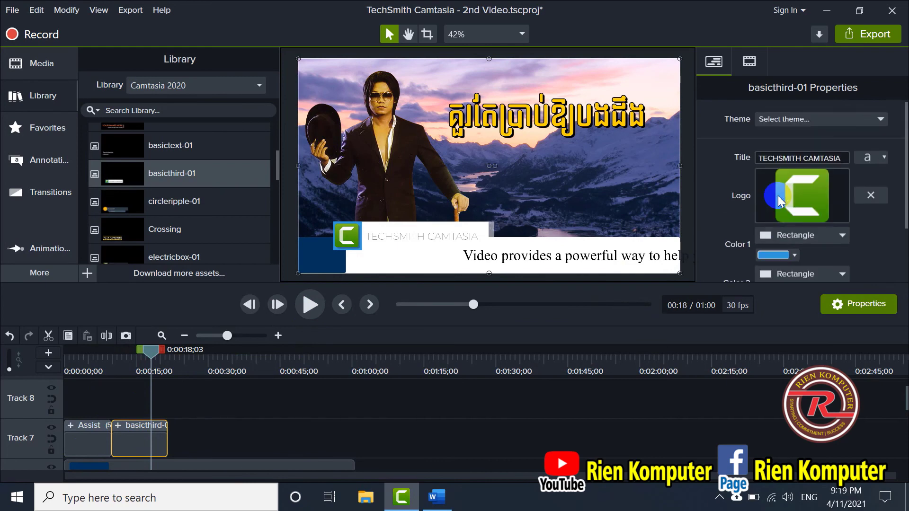
{"action": "left_click", "coordinate": [855, 305]}
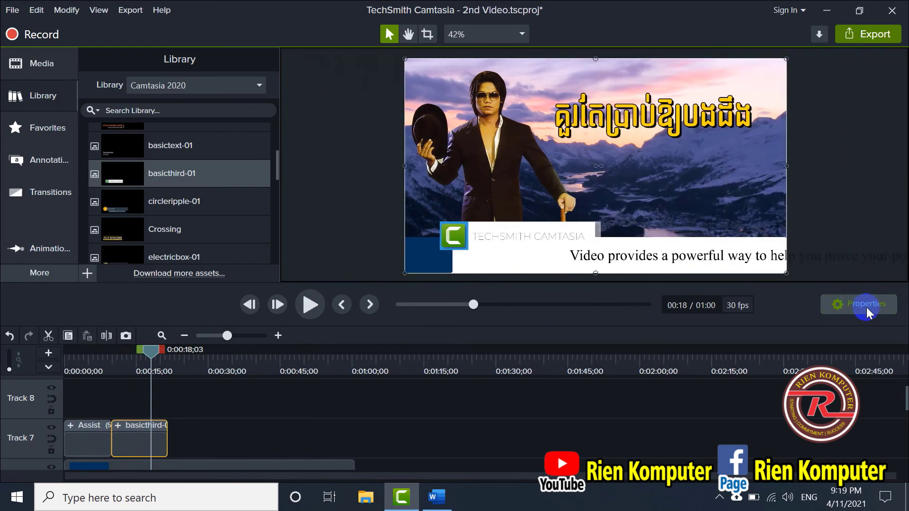
{"action": "left_click", "coordinate": [867, 310]}
{"action": "scroll", "coordinate": [824, 199], "scroll_direction": "down", "scroll_amount": 2}
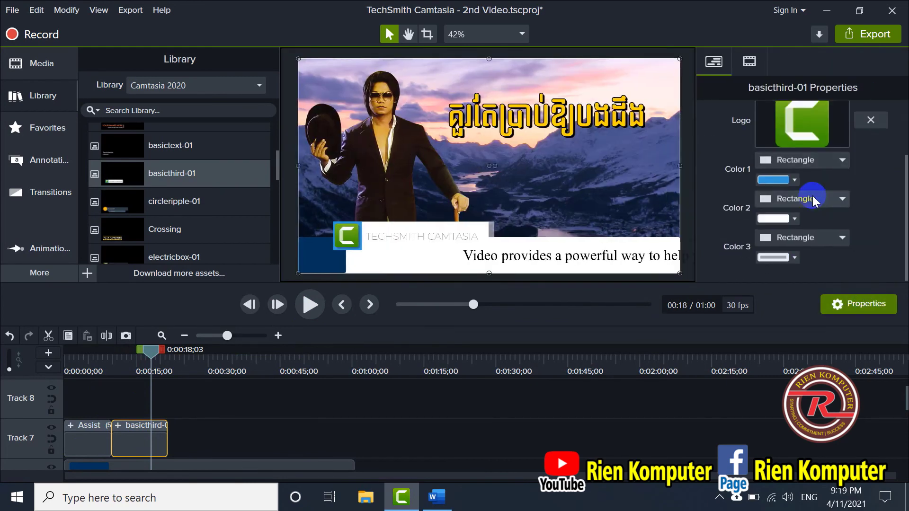
{"action": "scroll", "coordinate": [788, 180], "scroll_direction": "up", "scroll_amount": 2}
{"action": "scroll", "coordinate": [788, 213], "scroll_direction": "down", "scroll_amount": 2}
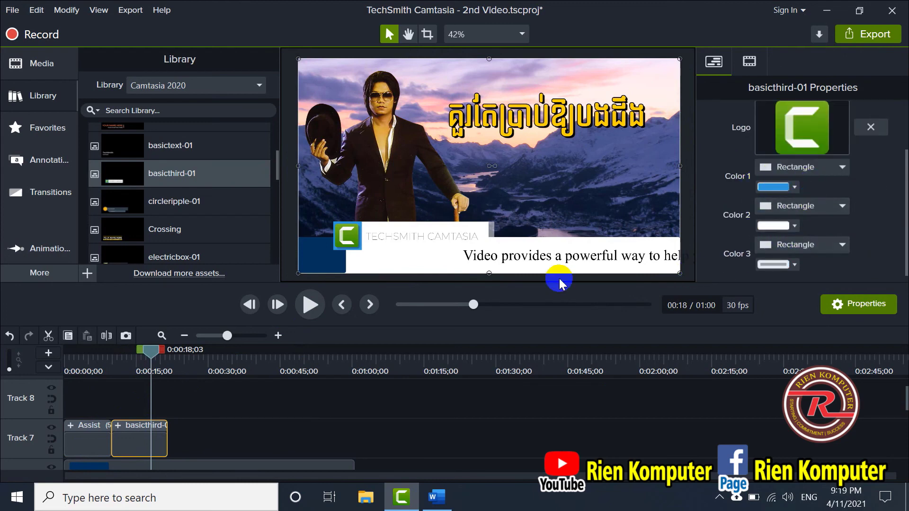
{"action": "scroll", "coordinate": [803, 191], "scroll_direction": "up", "scroll_amount": 2}
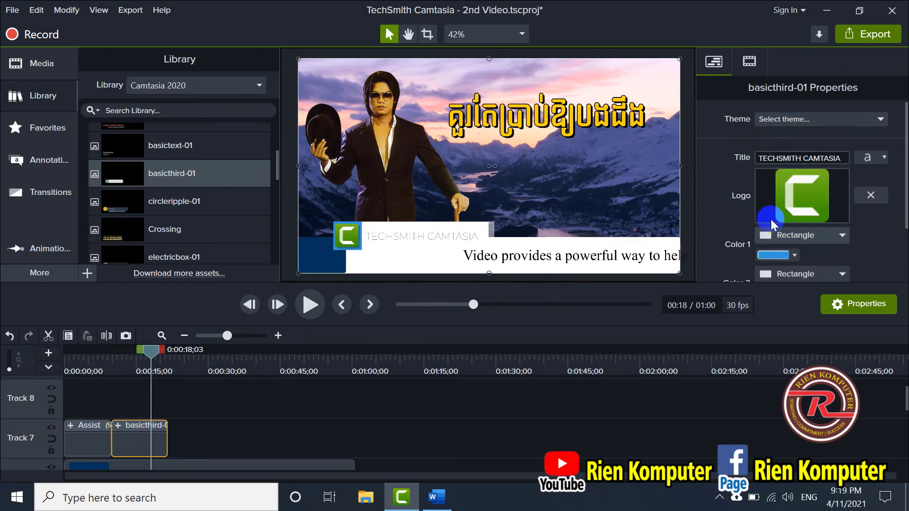
{"action": "scroll", "coordinate": [786, 214], "scroll_direction": "down", "scroll_amount": 2}
{"action": "scroll", "coordinate": [678, 214], "scroll_direction": "up", "scroll_amount": 3}
{"action": "scroll", "coordinate": [677, 215], "scroll_direction": "up", "scroll_amount": 1}
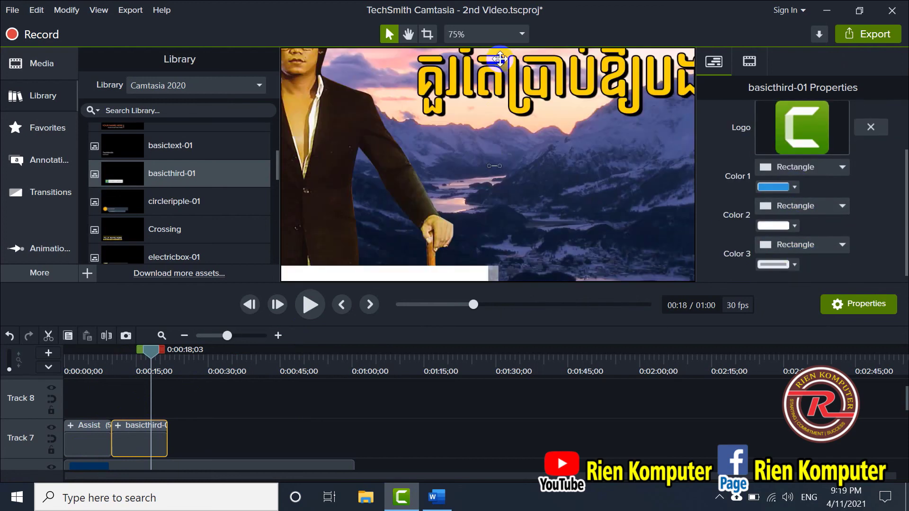
{"action": "left_click", "coordinate": [482, 34]}
{"action": "left_click", "coordinate": [473, 54]}
- Delete the Assist and basicthird-01 lower thirds from Track 7
{"action": "scroll", "coordinate": [396, 432], "scroll_direction": "down", "scroll_amount": 3}
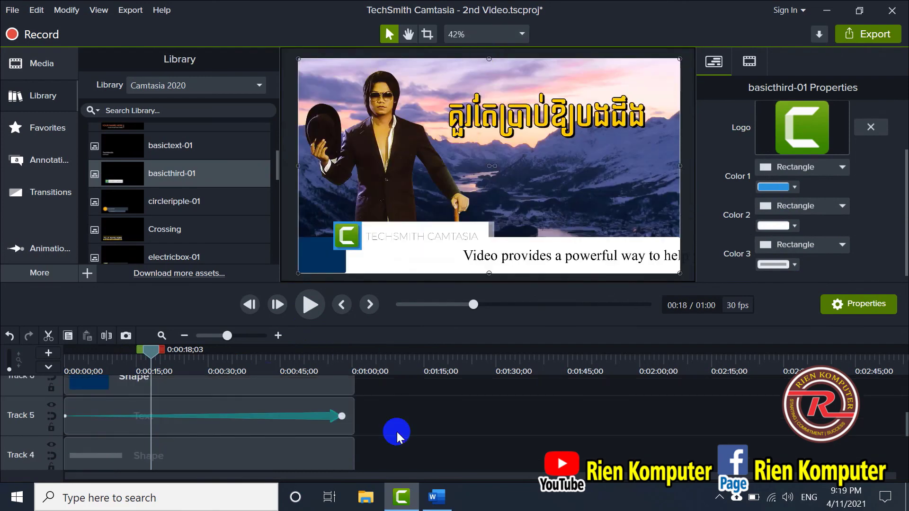
{"action": "scroll", "coordinate": [396, 433], "scroll_direction": "up", "scroll_amount": 2}
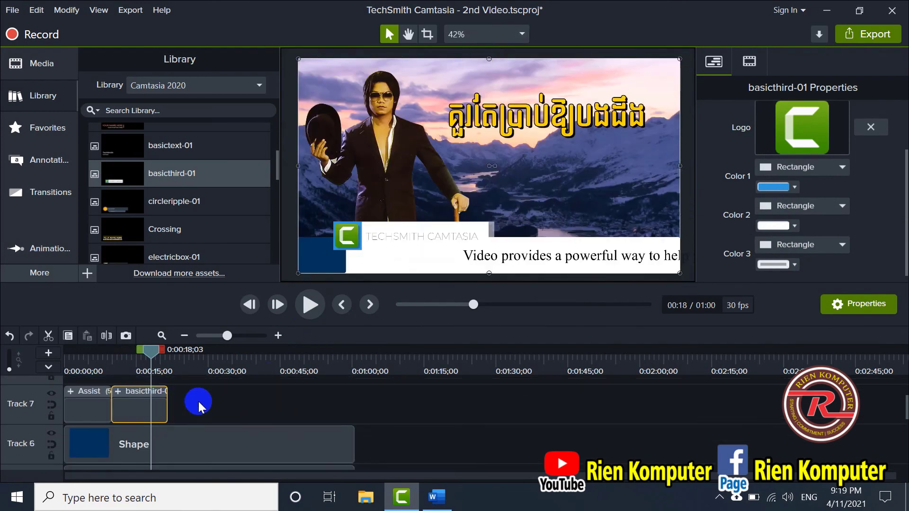
{"action": "left_click_drag", "start_coordinate": [213, 414], "coordinate": [68, 391]}
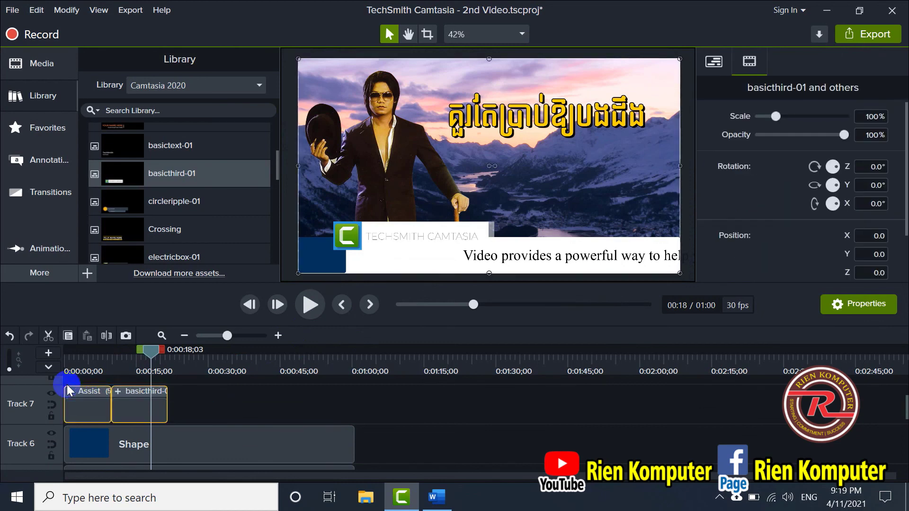
{"action": "key", "text": "Delete"}
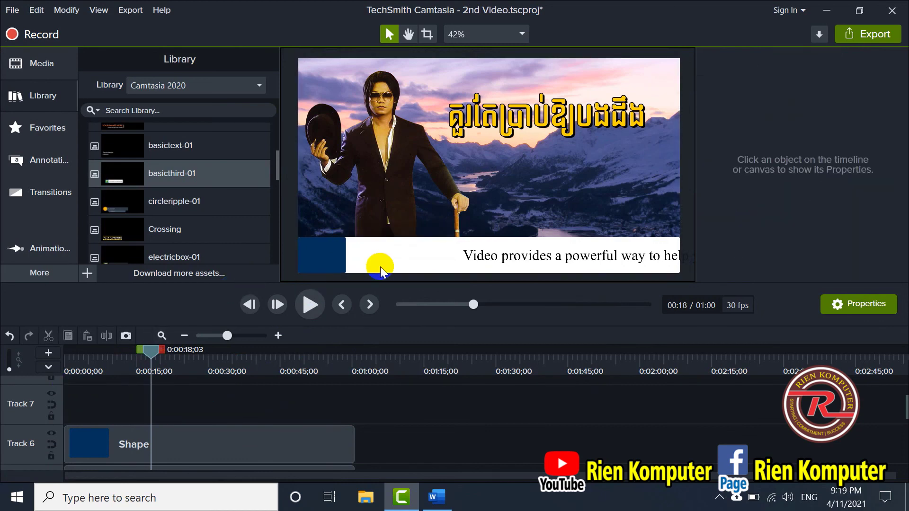
- Look over the remaining banner tracks and collapse the Lower Thirds folder in the library
{"action": "scroll", "coordinate": [237, 428], "scroll_direction": "down", "scroll_amount": 2}
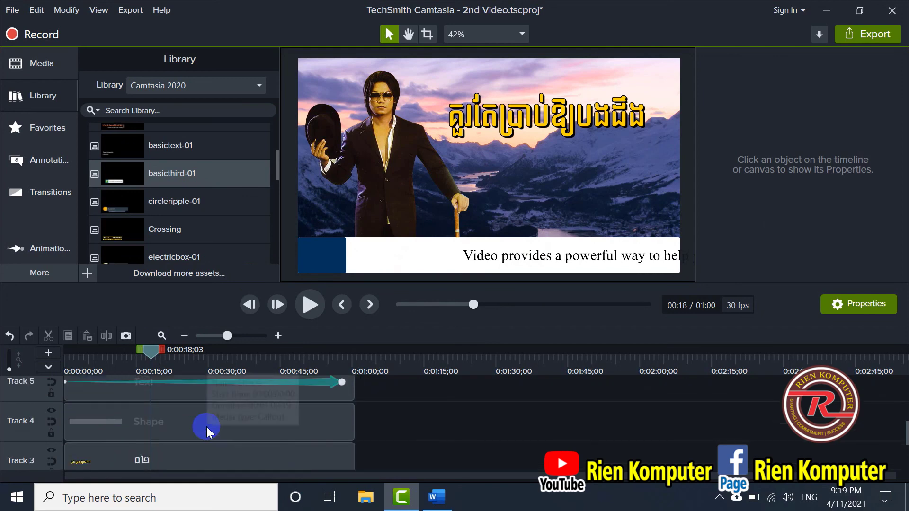
{"action": "scroll", "coordinate": [203, 423], "scroll_direction": "up", "scroll_amount": 1}
{"action": "scroll", "coordinate": [132, 217], "scroll_direction": "up", "scroll_amount": 1}
{"action": "scroll", "coordinate": [133, 215], "scroll_direction": "up", "scroll_amount": 1}
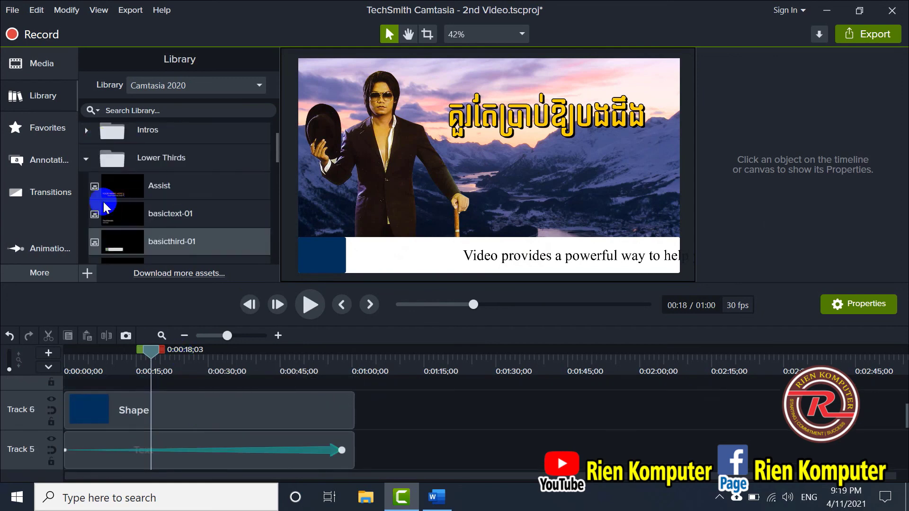
{"action": "left_click", "coordinate": [86, 158]}
{"action": "left_click", "coordinate": [86, 158]}
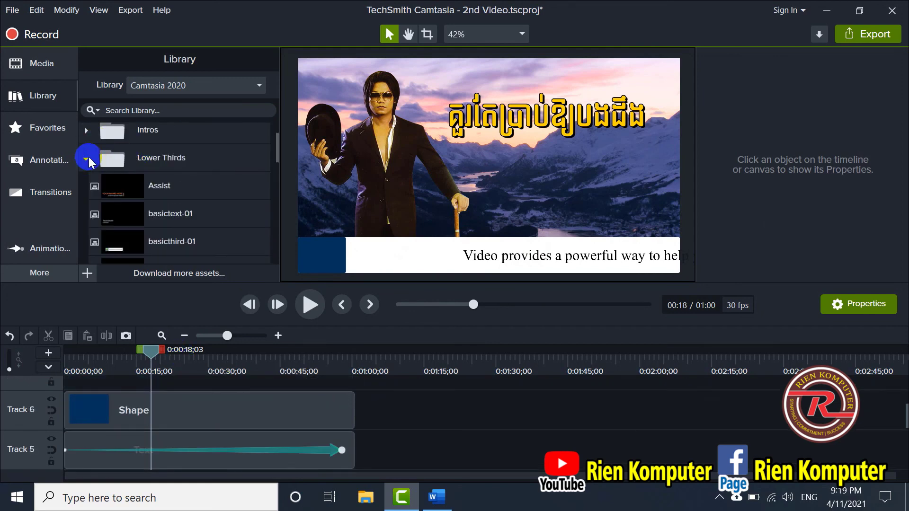
{"action": "left_click", "coordinate": [86, 158]}
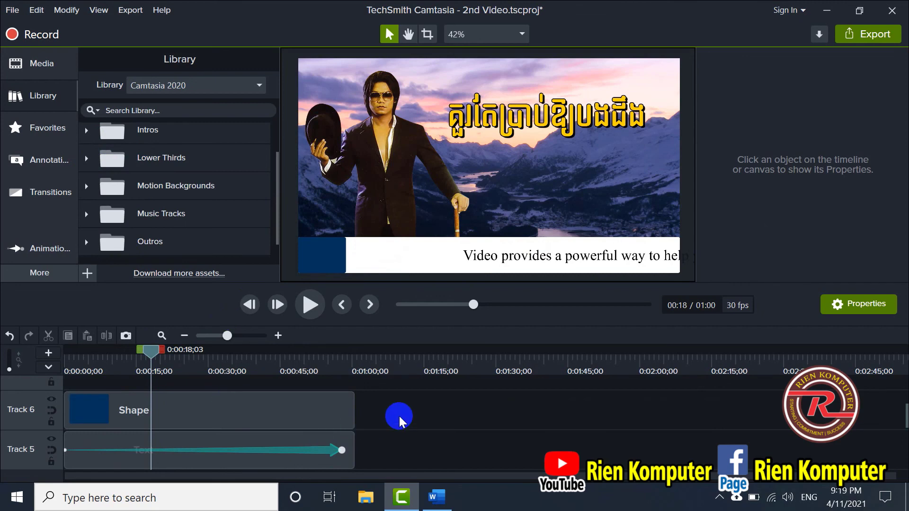